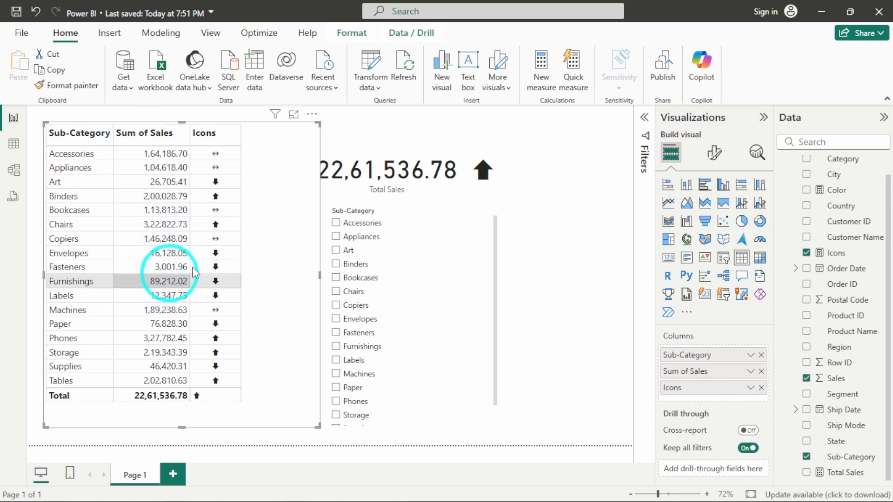
# - Filter the report through the Sub-Category slicer one item at a time, from Appliances to Fasteners, to examine the icon beside Total Sales
pyautogui.click(448, 307)
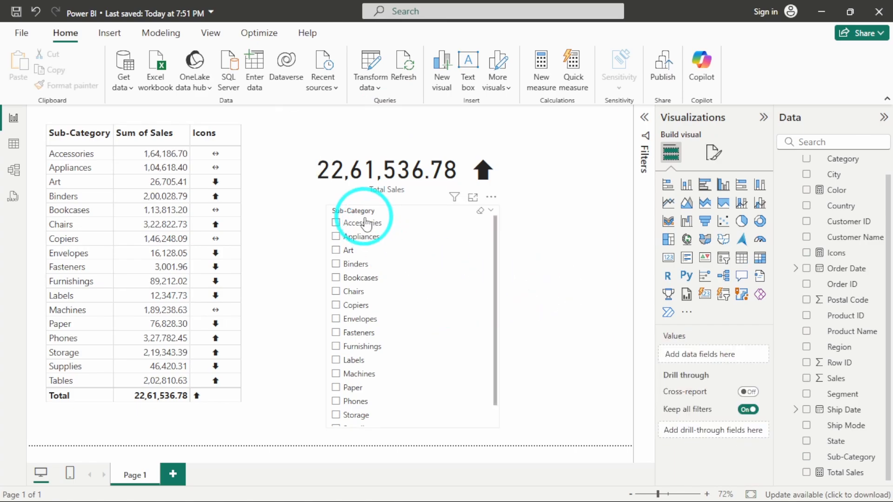
pyautogui.click(361, 237)
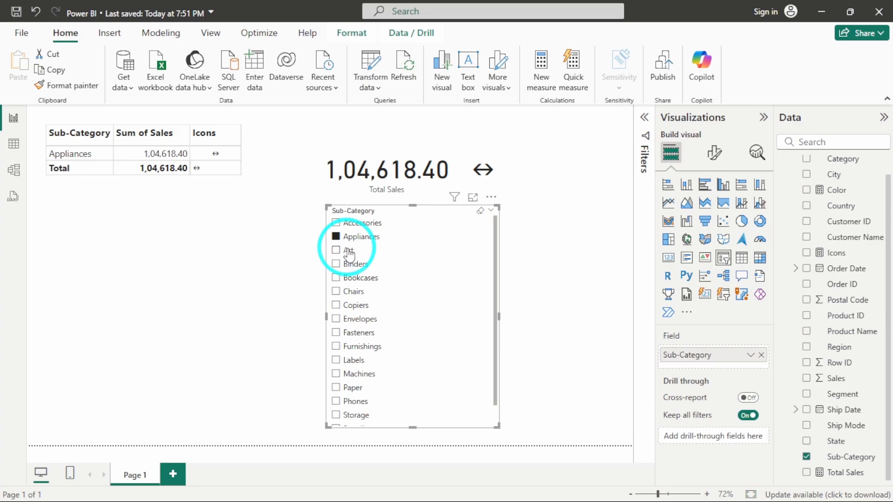
pyautogui.click(350, 268)
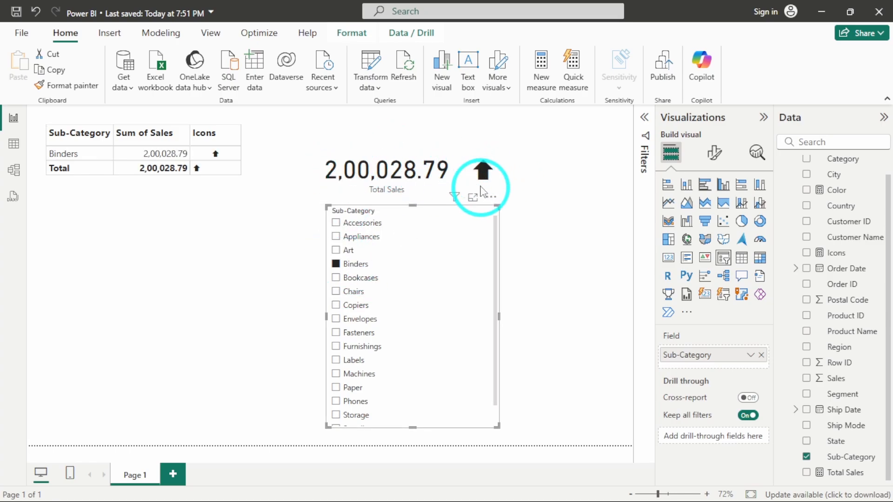
pyautogui.click(354, 283)
pyautogui.click(352, 292)
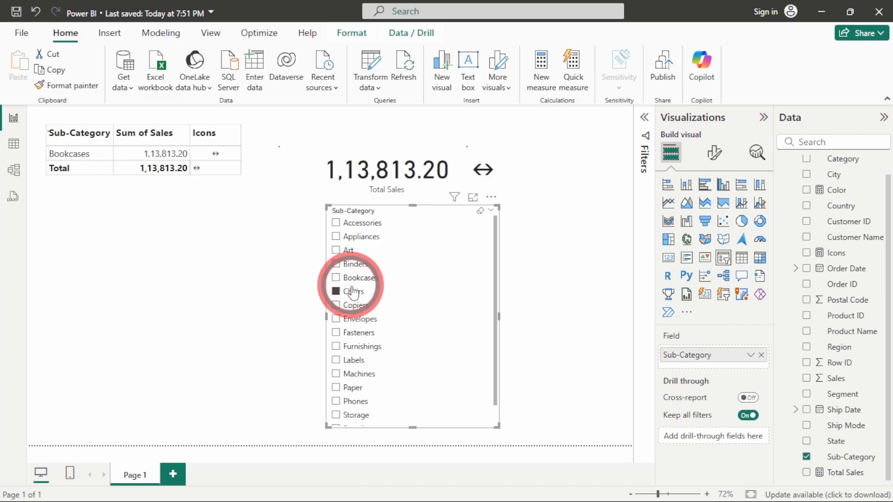
pyautogui.click(351, 308)
pyautogui.click(349, 321)
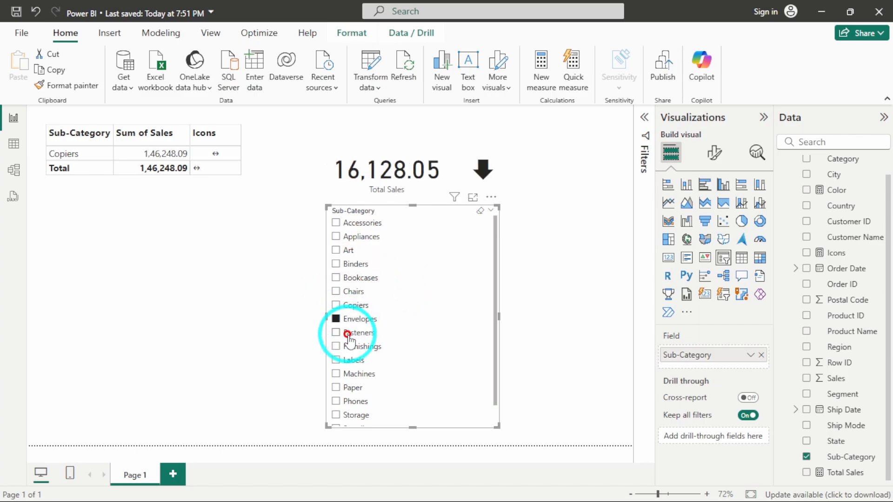
pyautogui.click(348, 333)
pyautogui.click(347, 333)
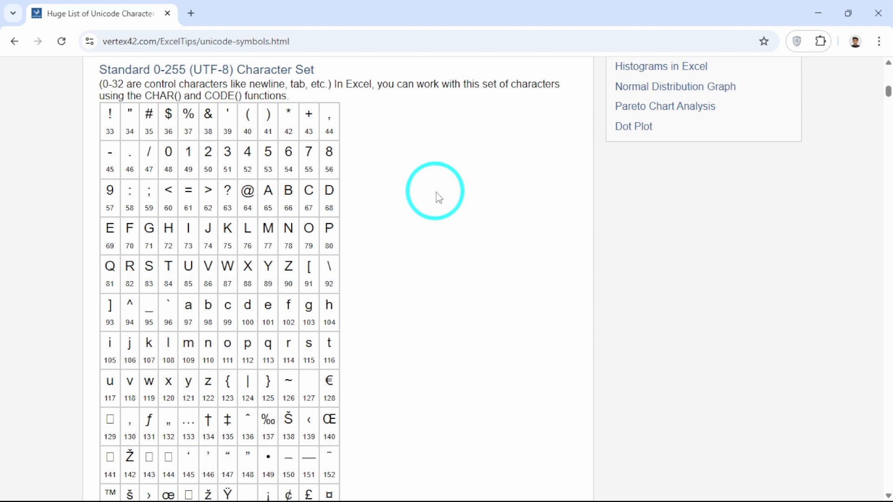
# - Browse the vertex42.com Unicode symbol list in the browser, examining the code numbers under the characters, including @ and the arrow symbols
pyautogui.scroll(-1, 431, 297)
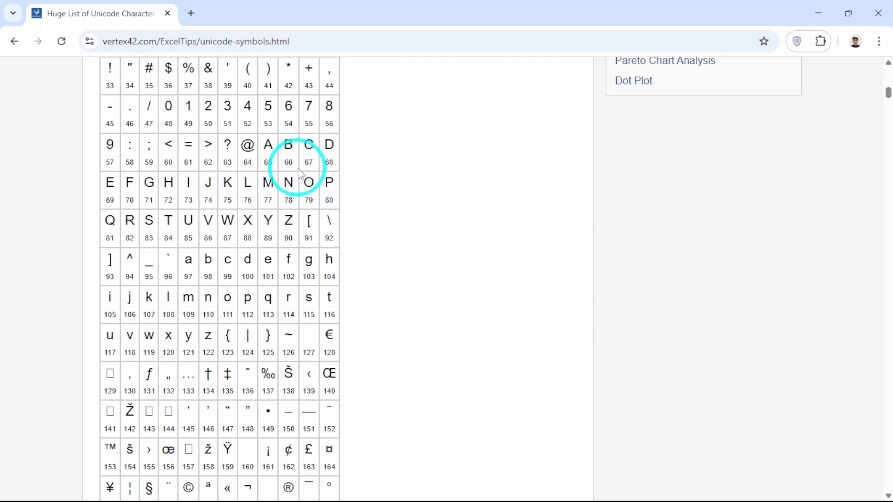
pyautogui.doubleClick(247, 146)
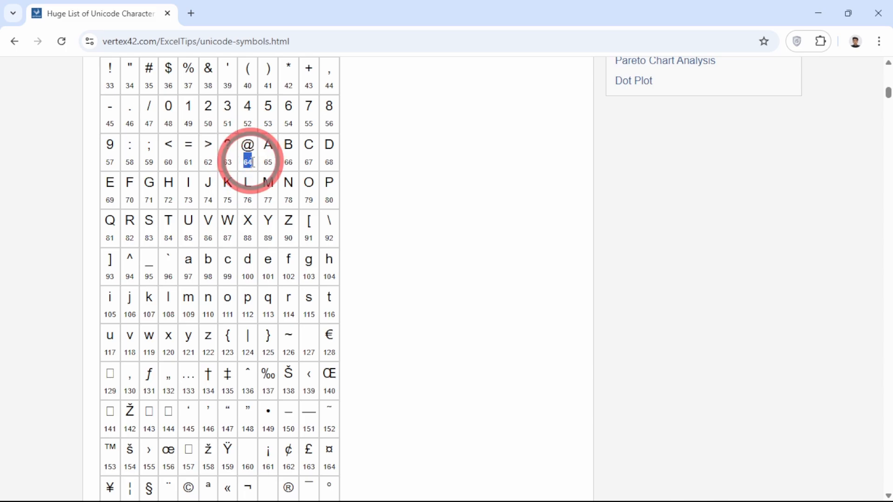
pyautogui.scroll(-20, 394, 200)
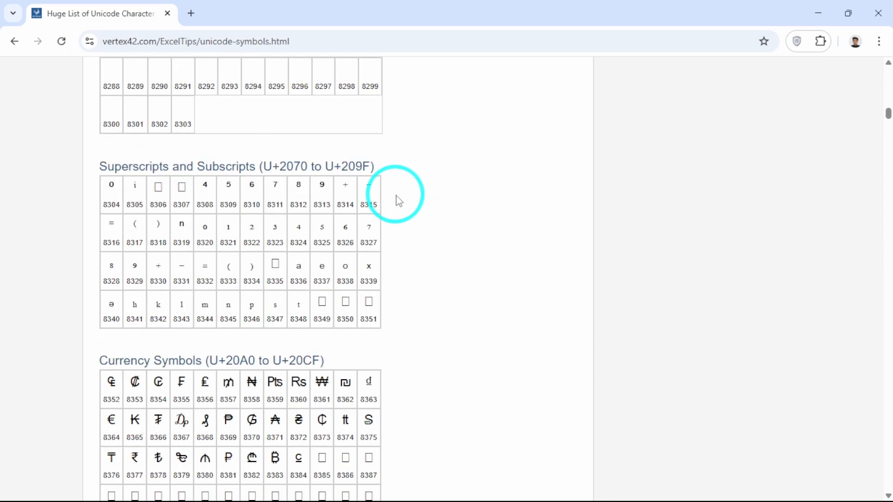
pyautogui.scroll(-20, 396, 197)
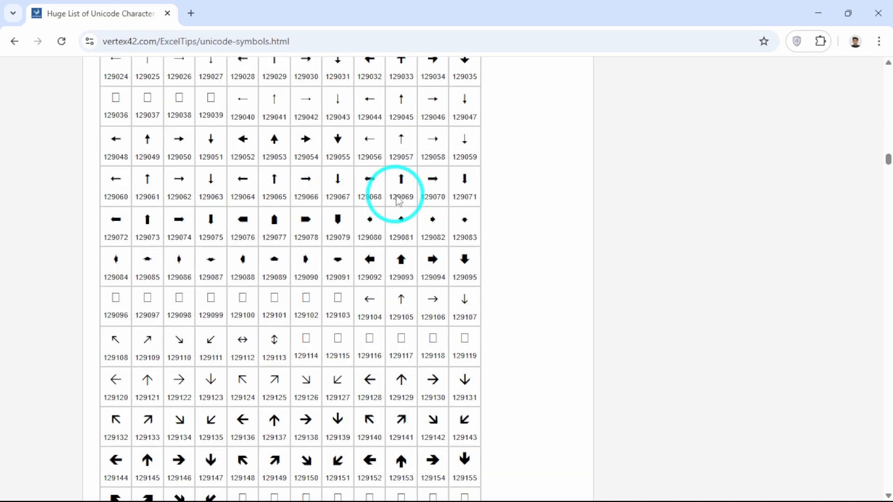
pyautogui.scroll(-20, 399, 201)
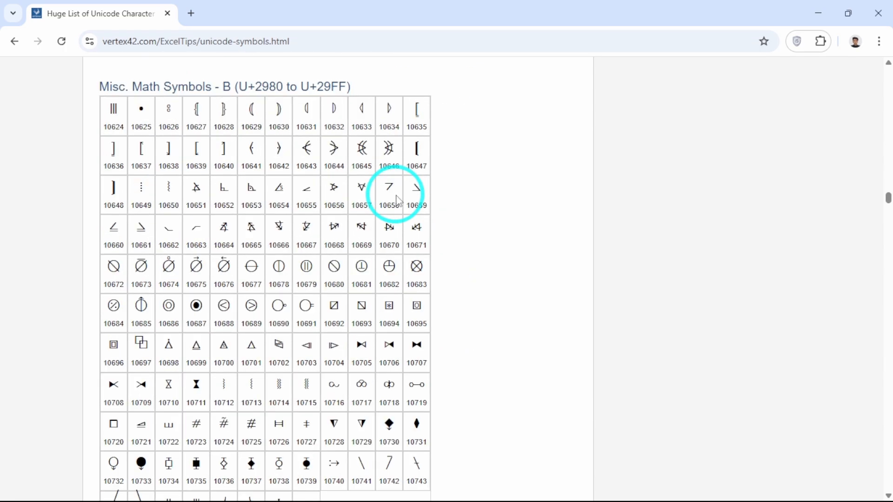
pyautogui.scroll(-20, 398, 200)
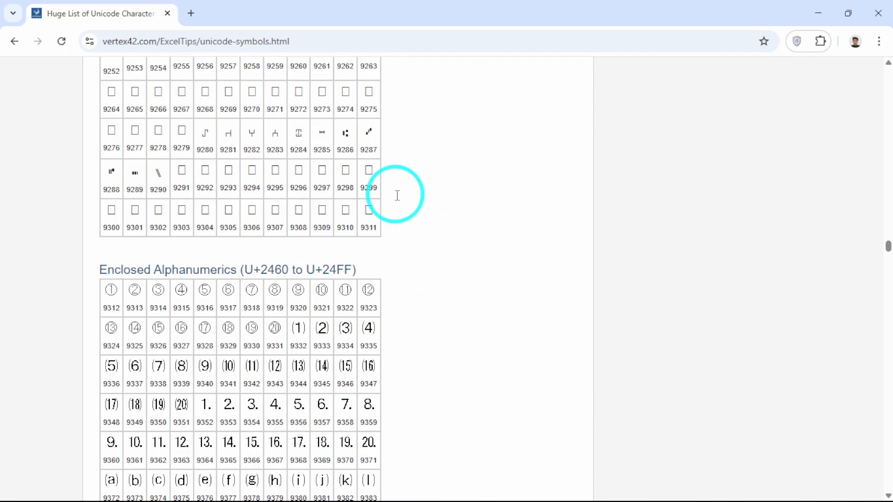
pyautogui.scroll(-20, 397, 195)
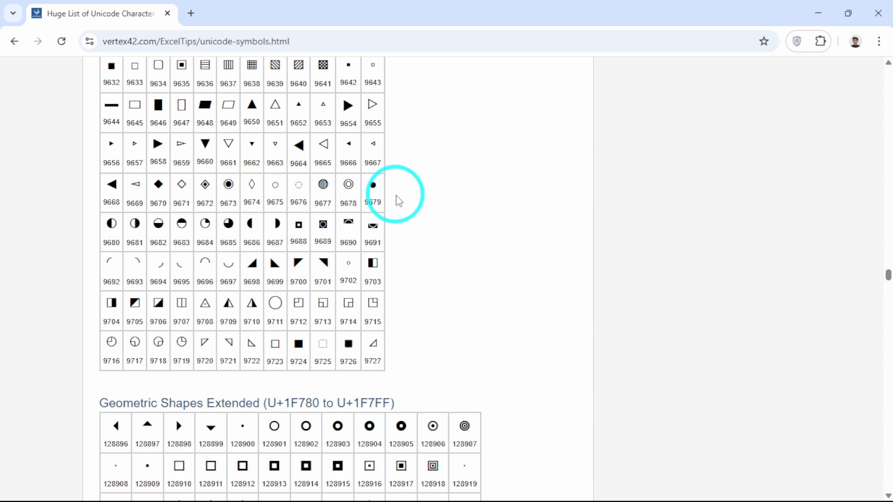
pyautogui.scroll(-20, 399, 201)
pyautogui.scroll(20, 397, 195)
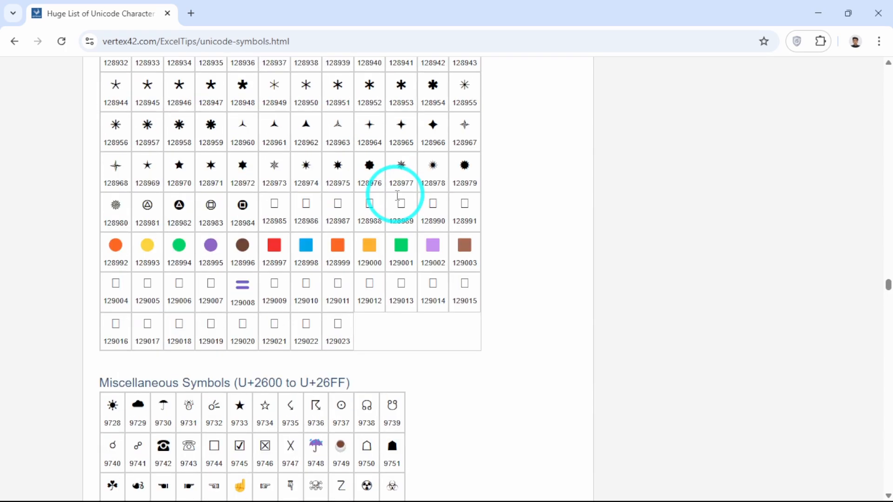
pyautogui.scroll(20, 398, 195)
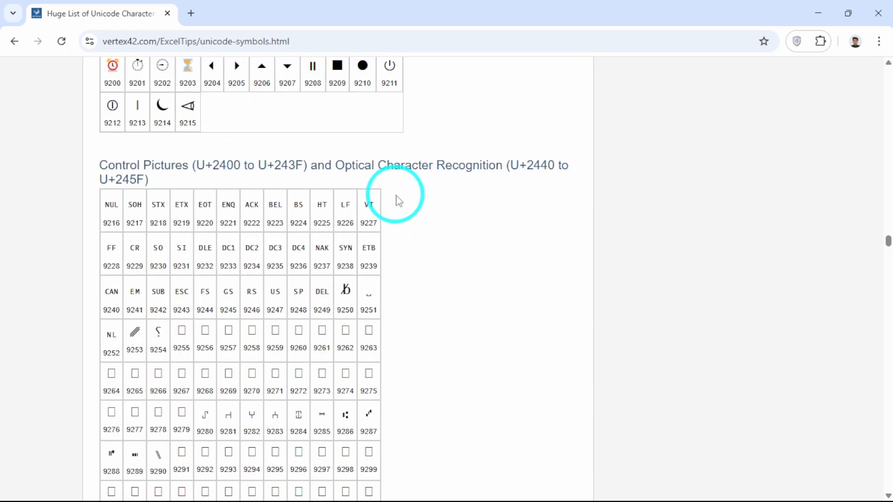
pyautogui.scroll(20, 398, 201)
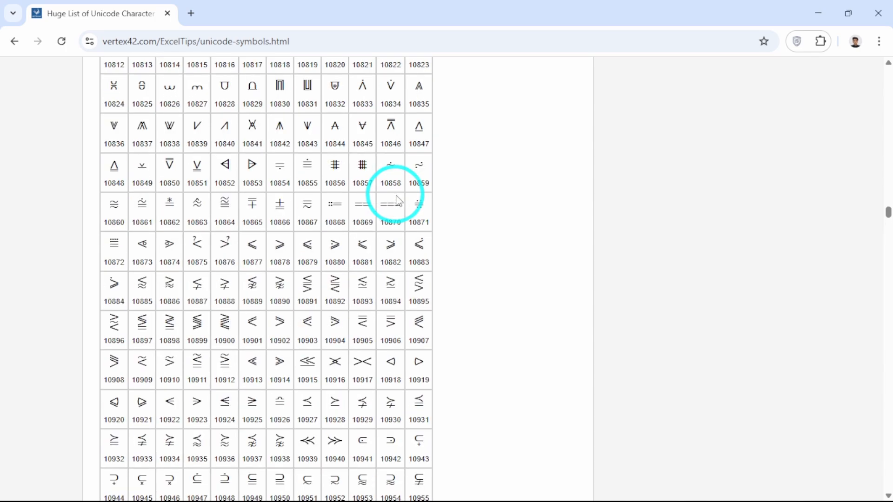
pyautogui.scroll(20, 398, 200)
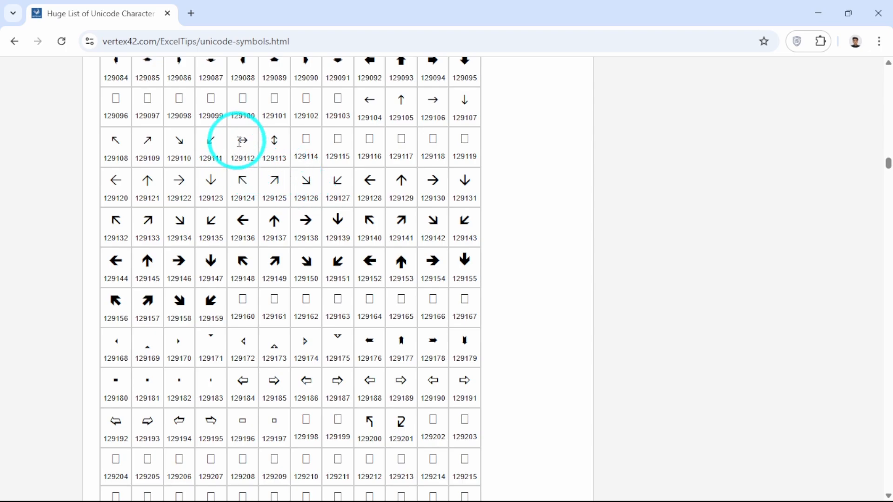
# - Switch to Power BI and place an enlarged table visual on a new blank report page, slightly inset from the page corner
pyautogui.hotkey('alt', 'Tab')
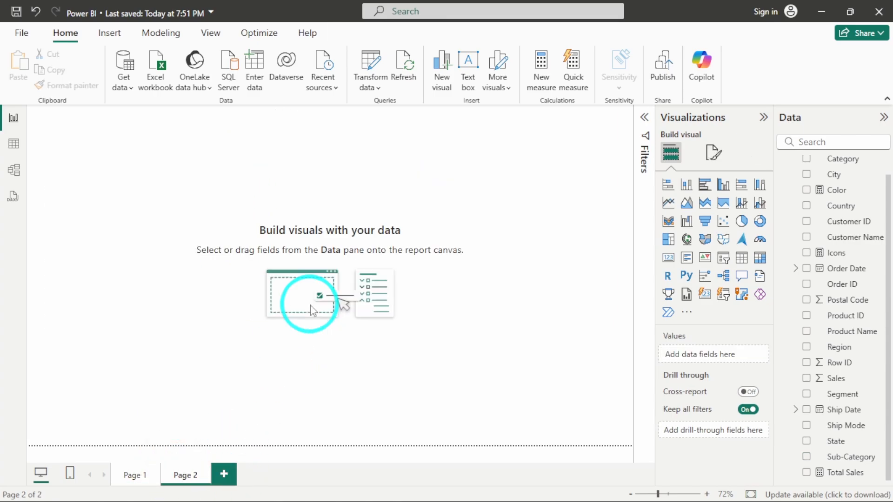
pyautogui.click(742, 258)
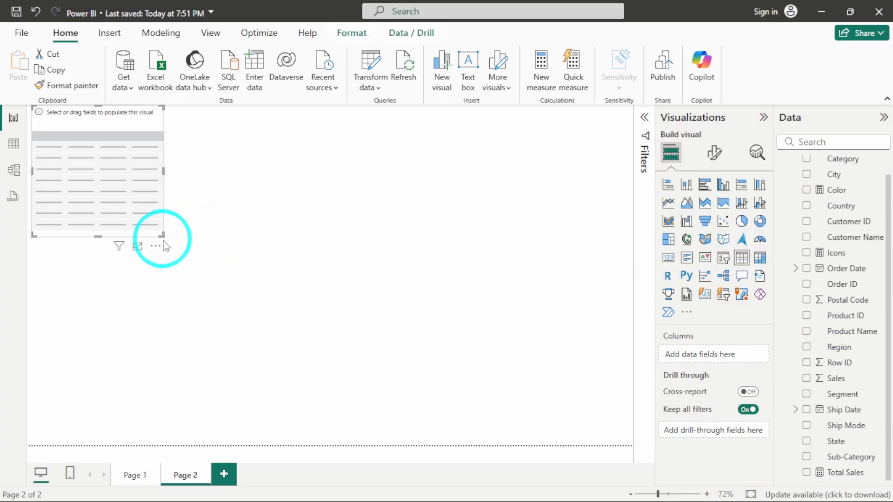
pyautogui.moveTo(161, 235); pyautogui.dragTo(366, 371)
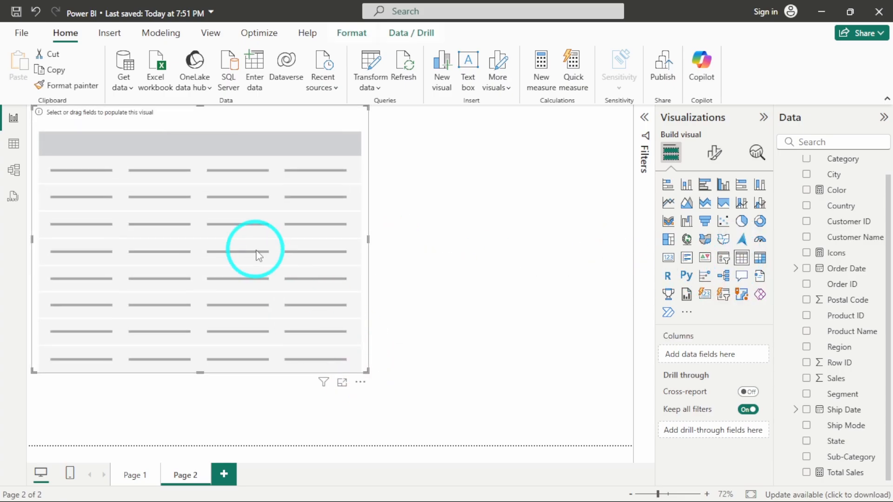
pyautogui.moveTo(256, 249); pyautogui.dragTo(267, 273)
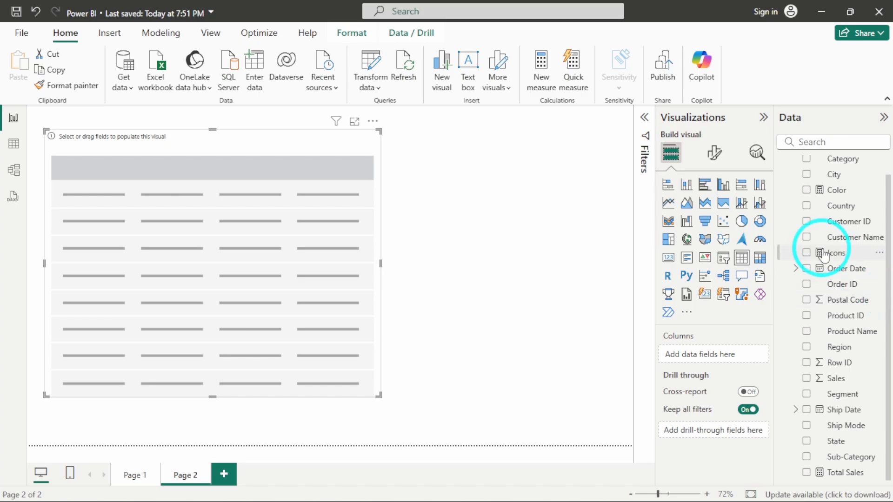
# - Add the Sub-Category field and the Total Sales measure as columns of the table
pyautogui.scroll(1, 823, 254)
pyautogui.scroll(-1, 824, 253)
pyautogui.click(809, 460)
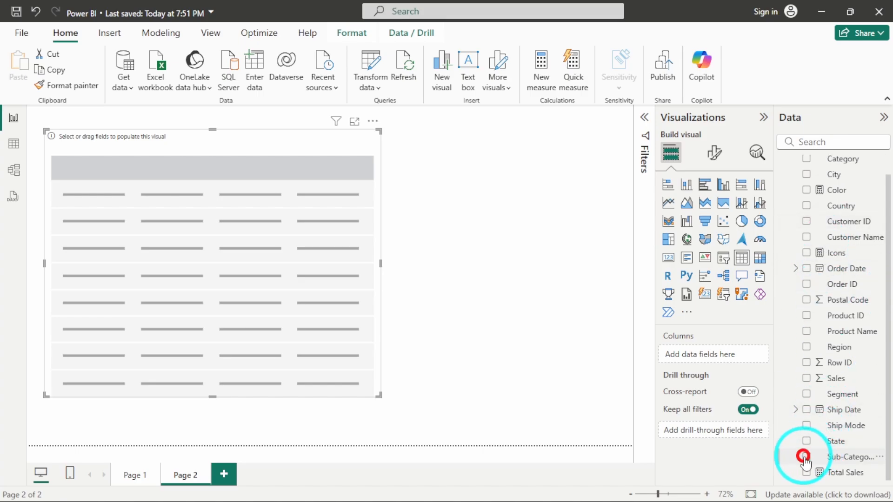
pyautogui.scroll(1, 832, 349)
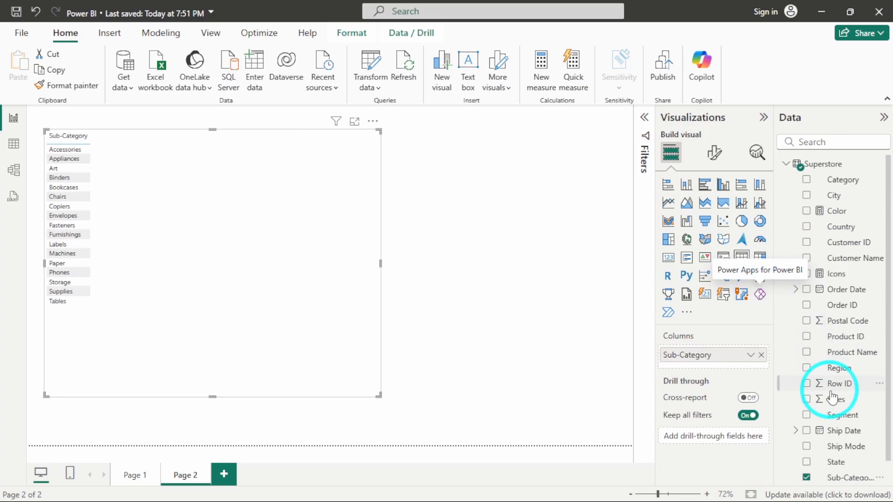
pyautogui.scroll(-1, 826, 389)
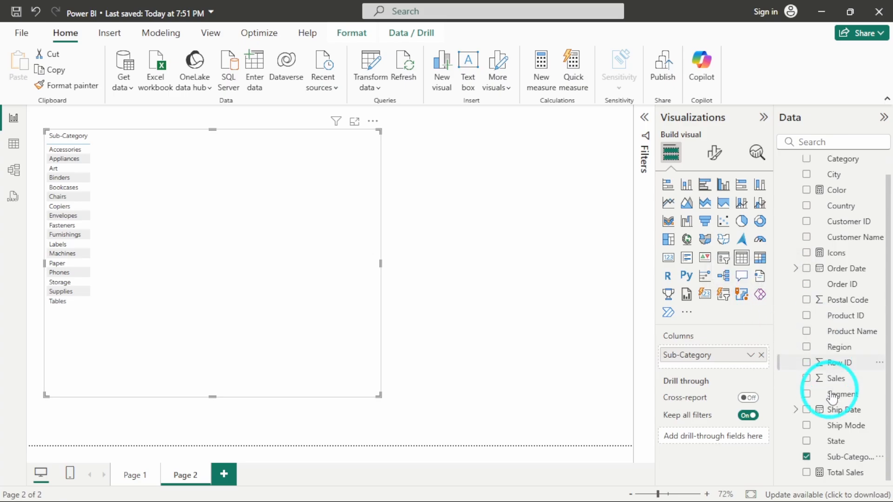
pyautogui.click(807, 475)
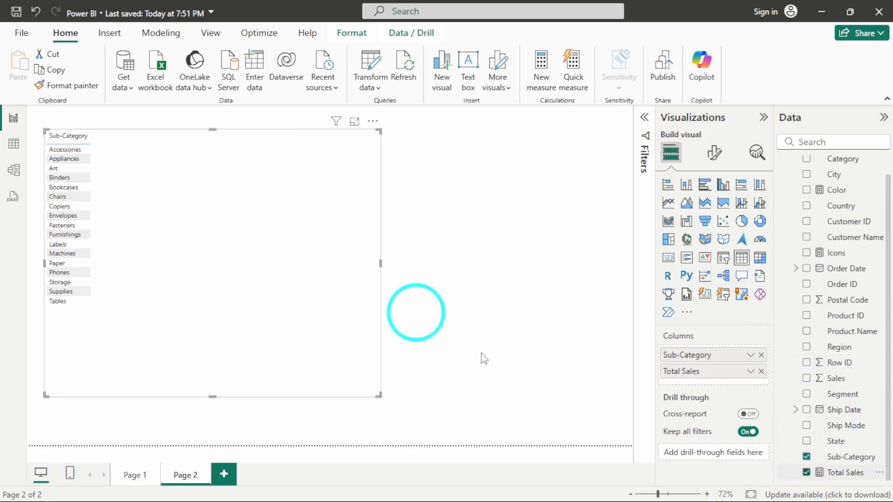
# - Set the font size of the table's values to 15
pyautogui.click(707, 167)
pyautogui.click(711, 294)
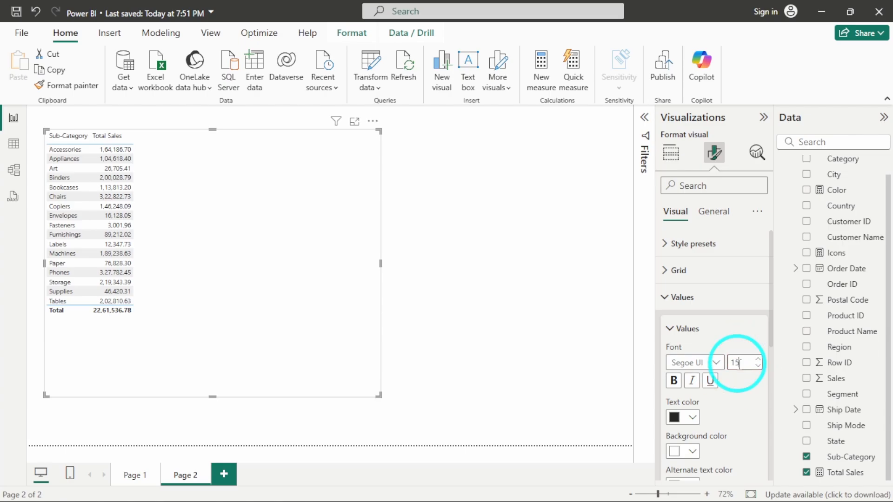
pyautogui.press('Return')
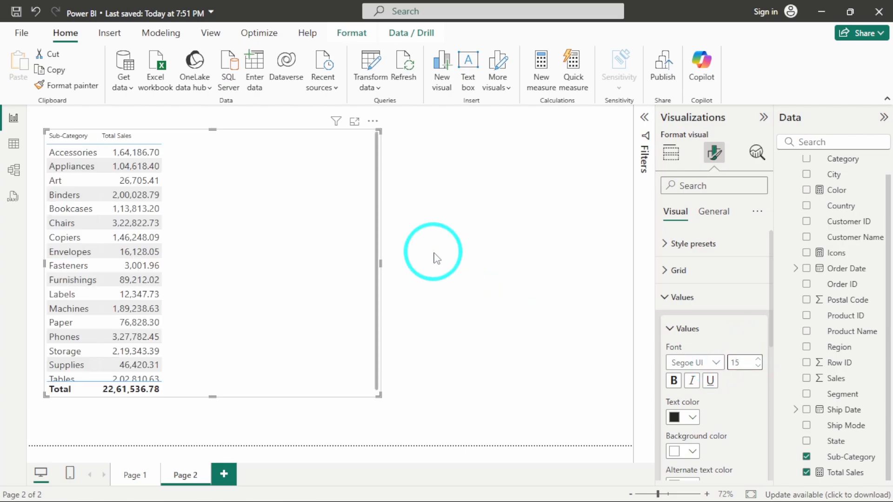
# - Set the font size of the table's column headers to 15
pyautogui.click(704, 294)
pyautogui.click(711, 324)
pyautogui.click(734, 388)
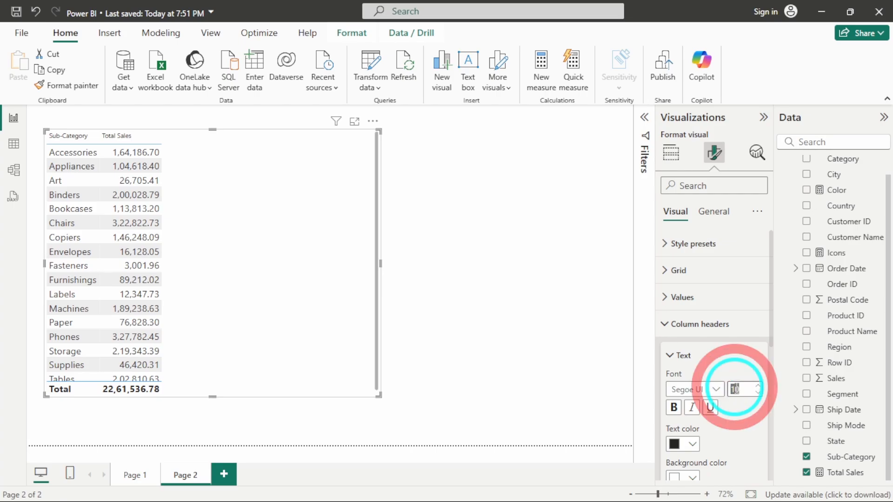
pyautogui.write('1')
pyautogui.press('Return')
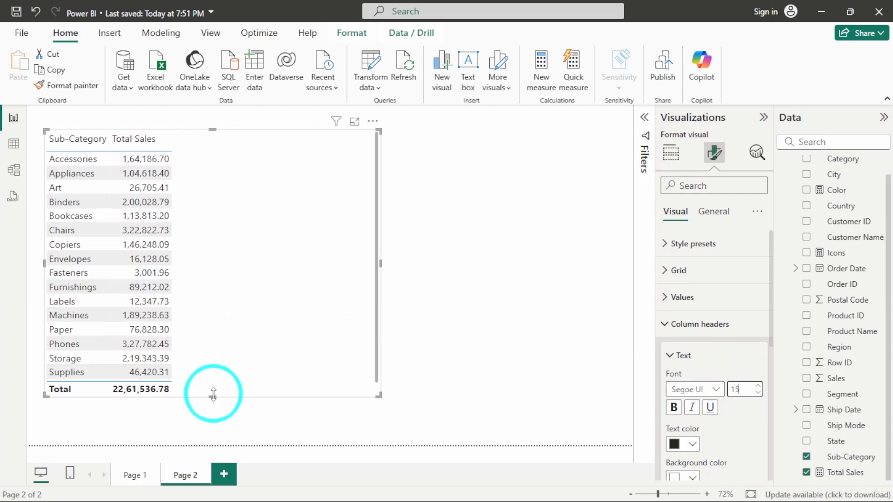
# - Lengthen the table so all sub-category rows fit, and move it toward the middle of the page
pyautogui.moveTo(213, 411); pyautogui.dragTo(214, 421)
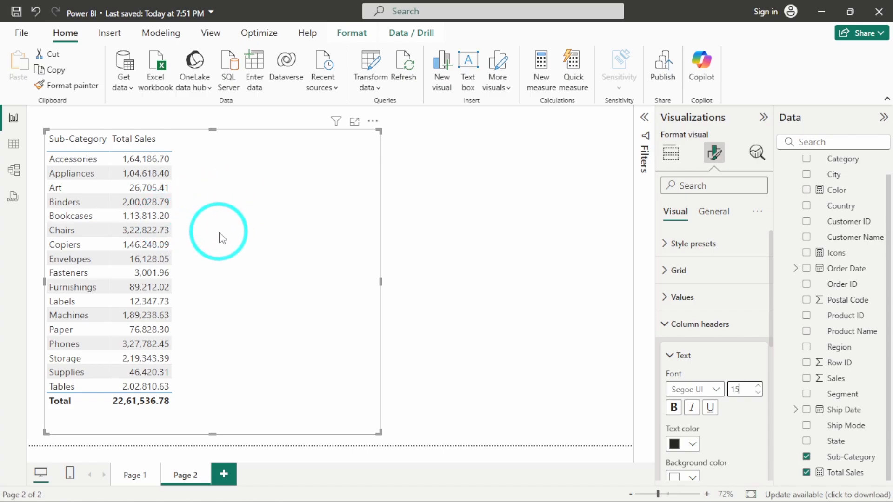
pyautogui.moveTo(253, 235); pyautogui.dragTo(351, 228)
pyautogui.scroll(1, 814, 214)
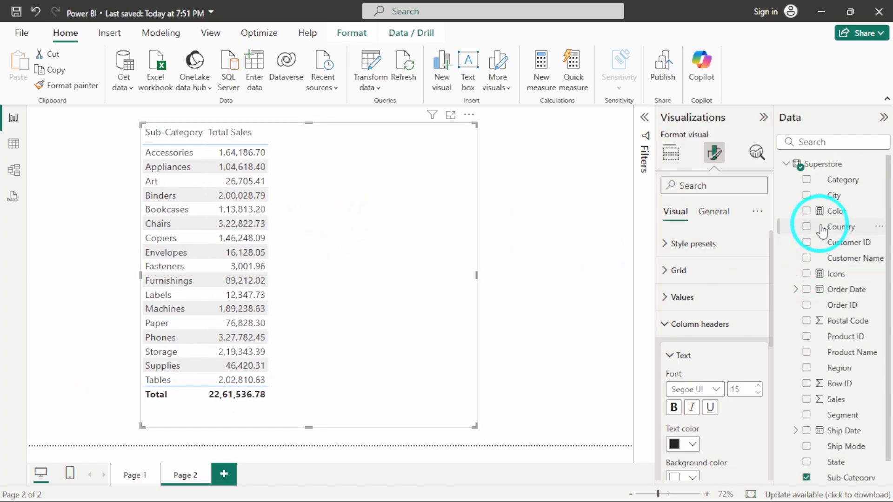
# - Create a new measure in the Superstore table and name it Icons
pyautogui.click(542, 83)
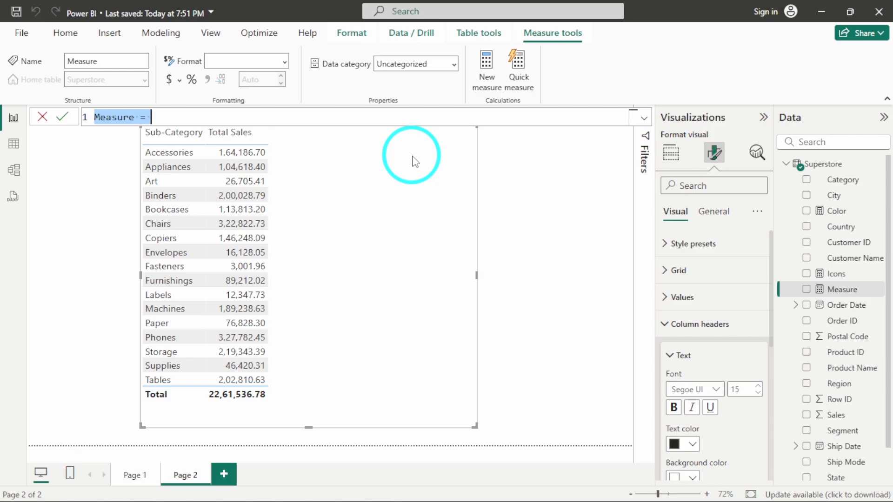
pyautogui.write('N')
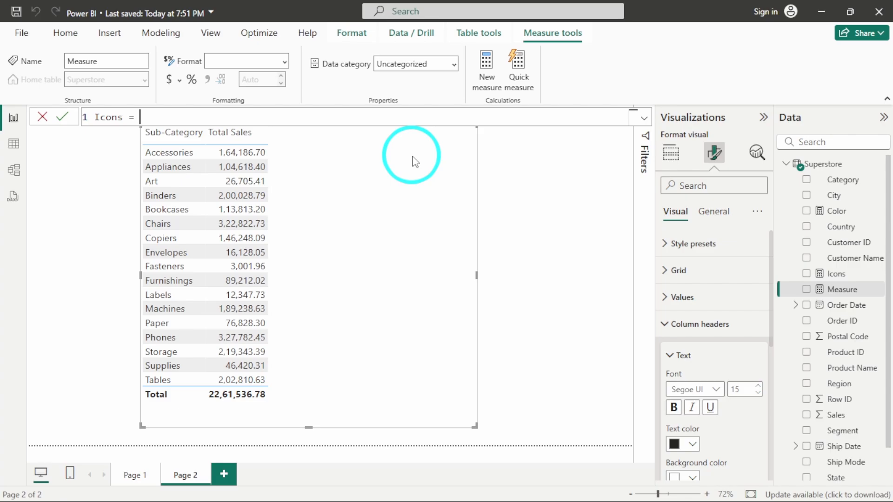
pyautogui.hotkey('shift', 'Return')
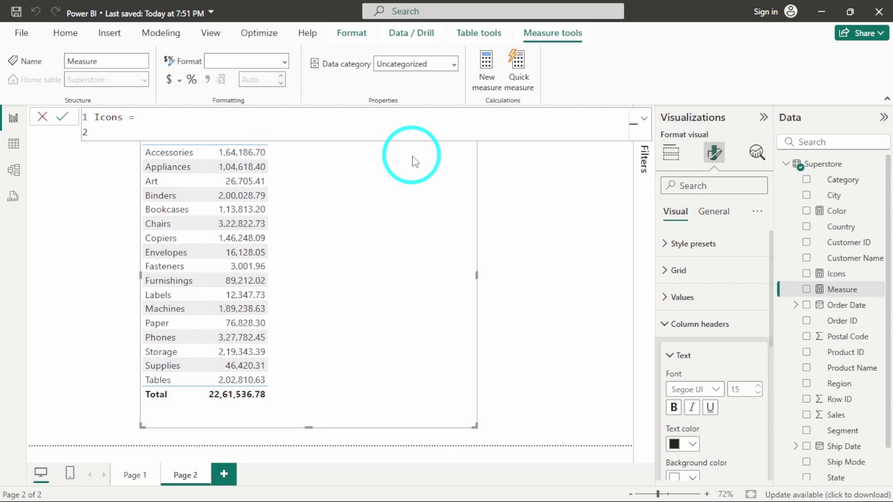
# - Define a variable up_ as UNICHAR(129153), using the bold up arrow's code from the Unicode symbols page in the browser
pyautogui.write('var up_ =')
pyautogui.write('UNICHAR(')
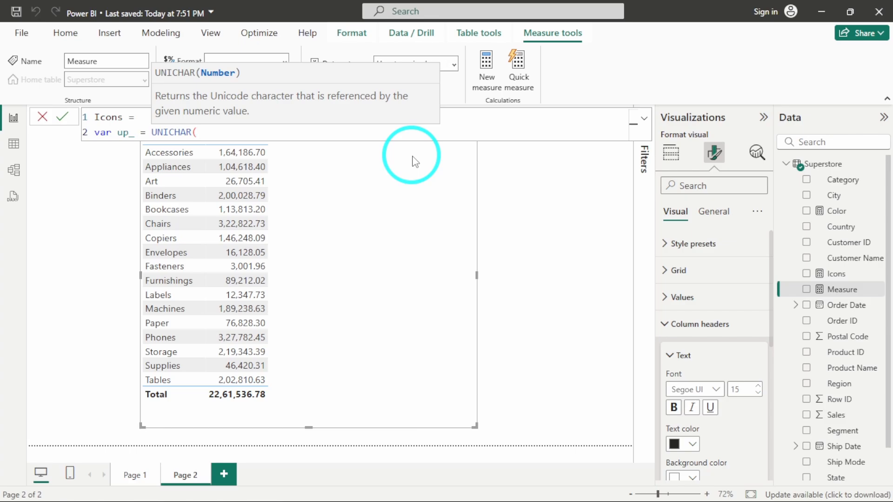
pyautogui.hotkey('alt', 'Tab')
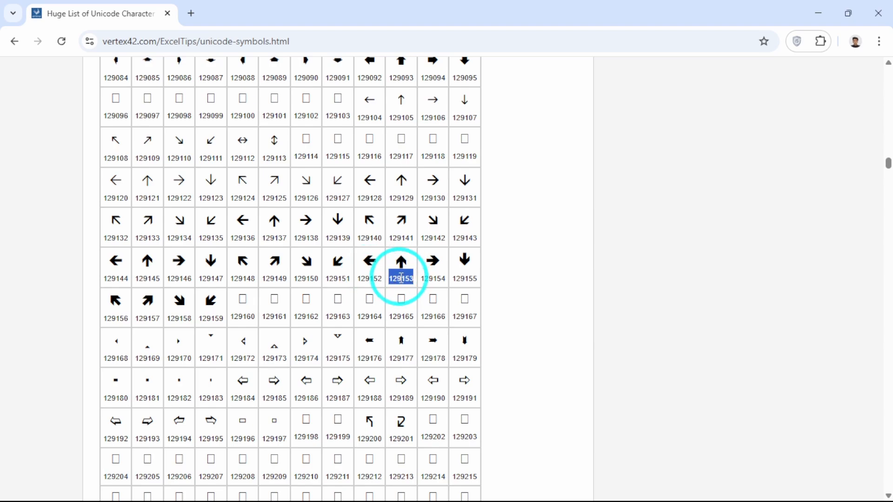
pyautogui.hotkey('alt', 'Tab')
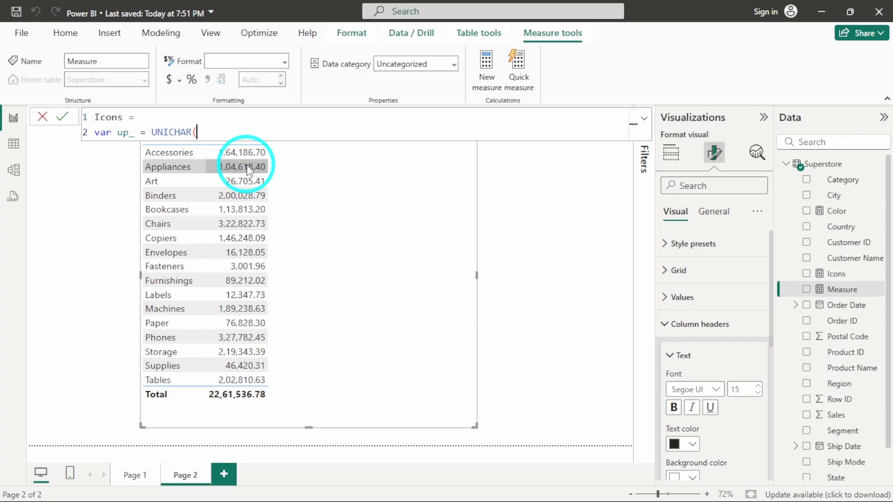
pyautogui.click(210, 134)
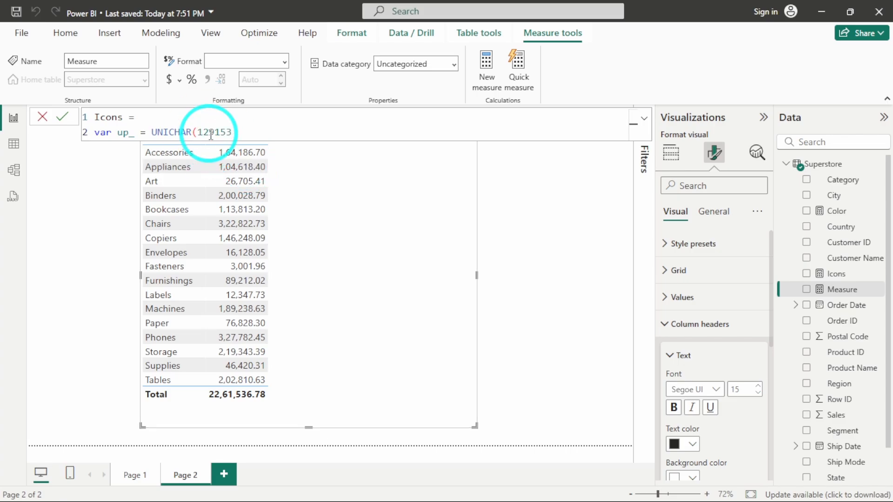
pyautogui.write(')')
pyautogui.press('Return')
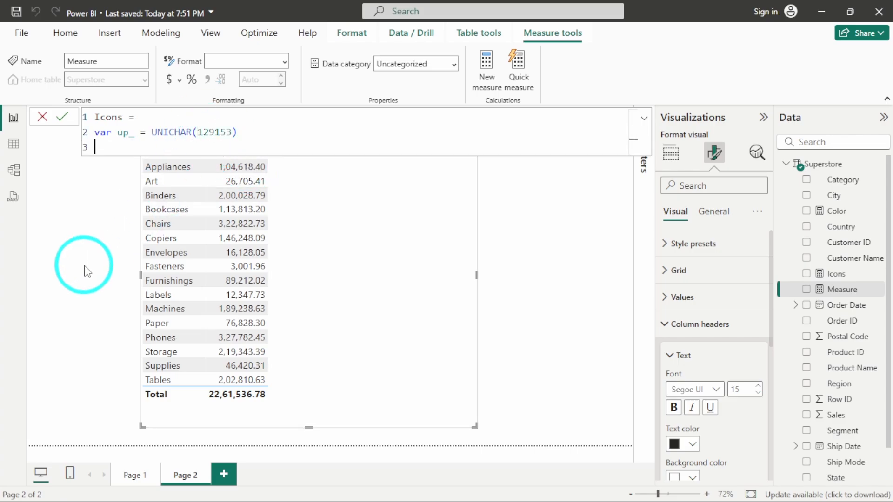
# - Define a variable mid_ as UNICHAR(129112), copying the horizontal double-headed arrow's code from the Unicode symbols page in the browser
pyautogui.write('var mid_ = UNICHAR(')
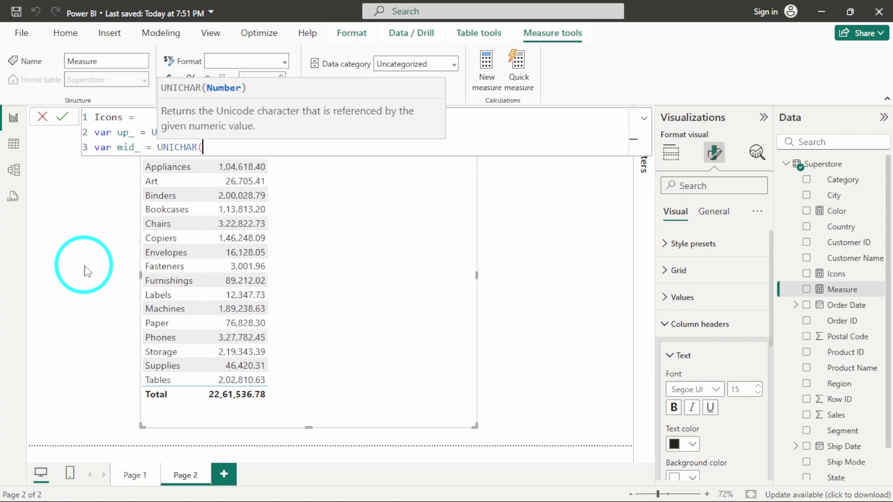
pyautogui.hotkey('alt', 'Tab')
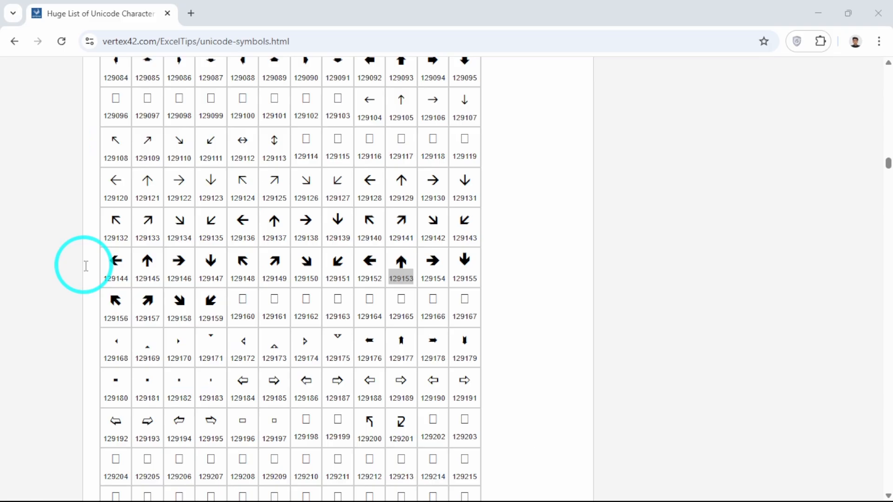
pyautogui.doubleClick(243, 157)
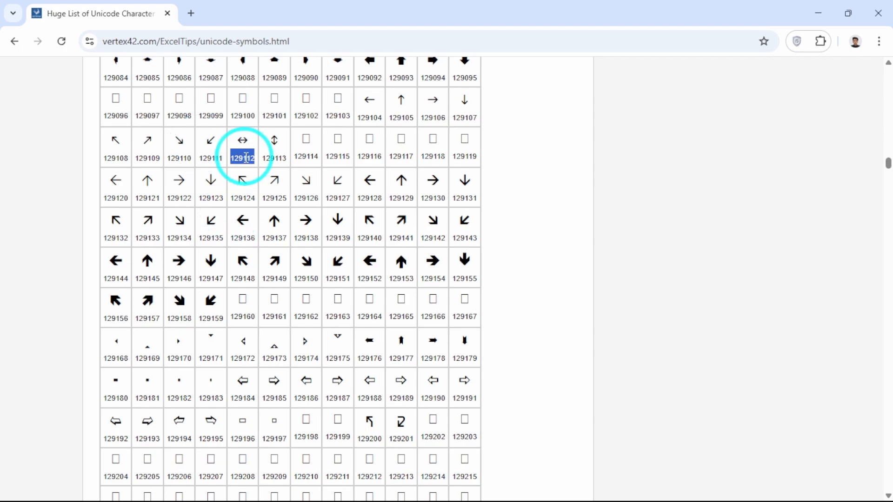
pyautogui.hotkey('ctrl', 'c')
pyautogui.hotkey('alt', 'Tab')
pyautogui.hotkey('ctrl', 'v')
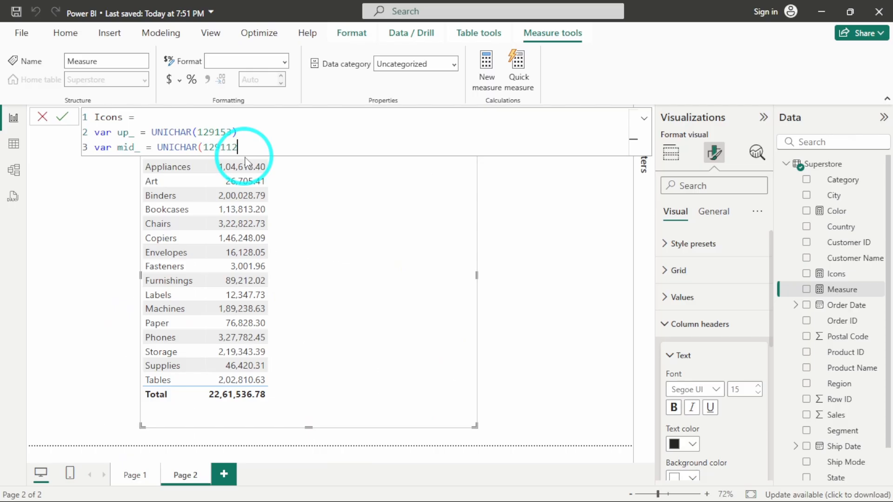
pyautogui.write(')')
pyautogui.press('Return')
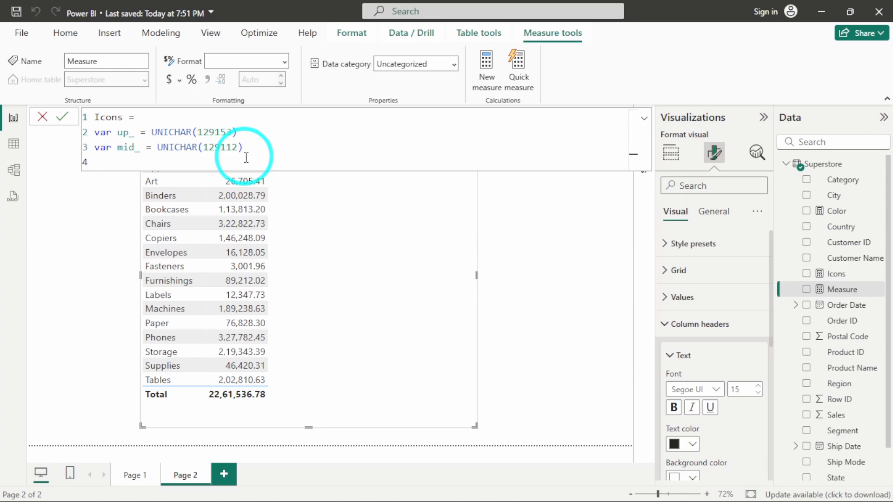
# - Define a variable down_ as UNICHAR(129155), copying the bold down arrow's code from the Unicode symbols page in the browser
pyautogui.write('var down_ = UNI')
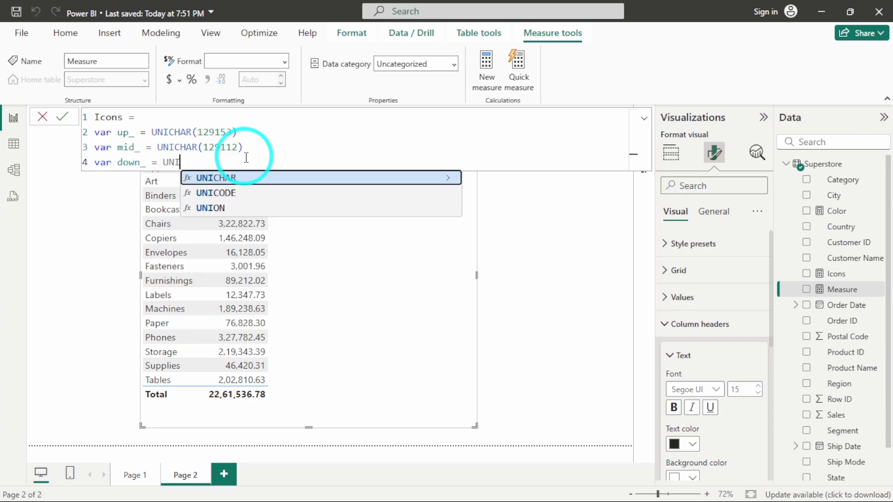
pyautogui.write('CHAR(')
pyautogui.hotkey('alt', 'Tab')
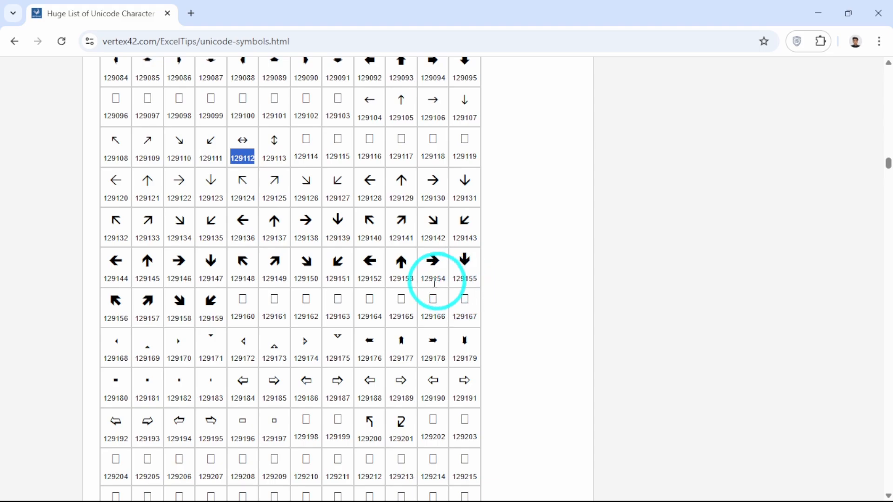
pyautogui.doubleClick(465, 279)
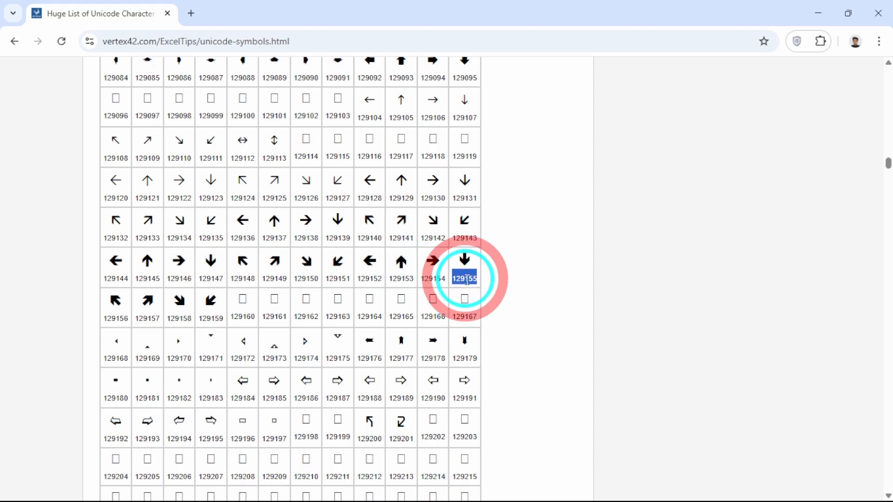
pyautogui.hotkey('ctrl', 'c')
pyautogui.hotkey('alt', 'Tab')
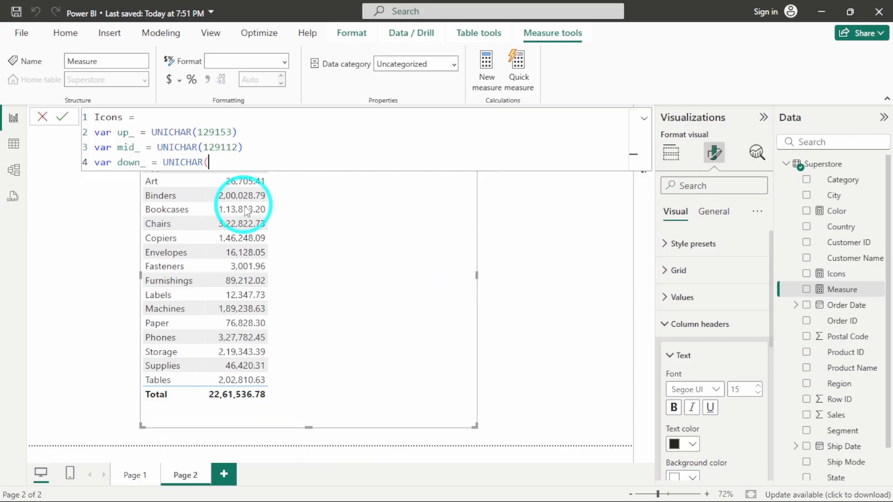
pyautogui.hotkey('ctrl', 'v')
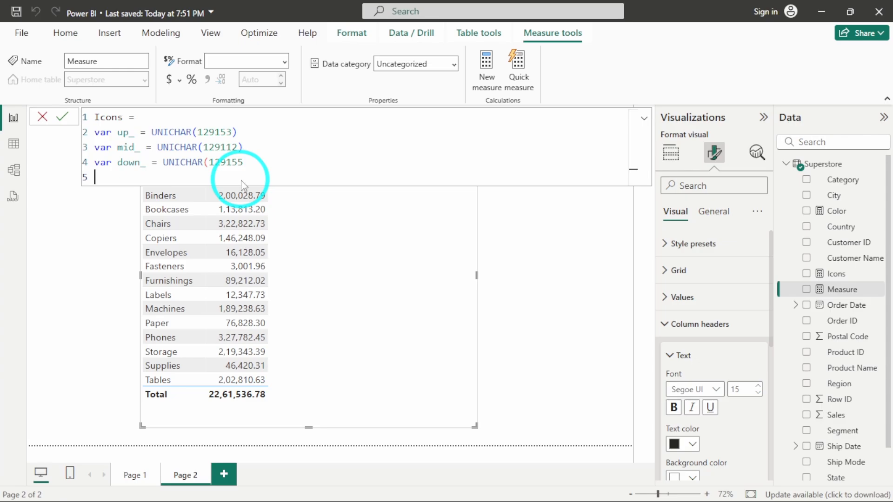
pyautogui.press('BackSpace')
pyautogui.write(')')
pyautogui.press('Return')
# - Add a return section below the variables that begins with SWITCH( true(),
pyautogui.press('Return')
pyautogui.write('return')
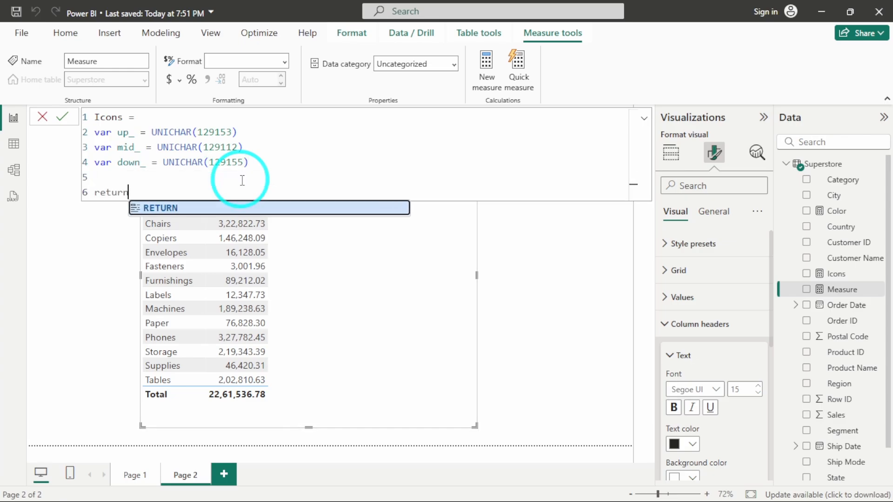
pyautogui.press('Return')
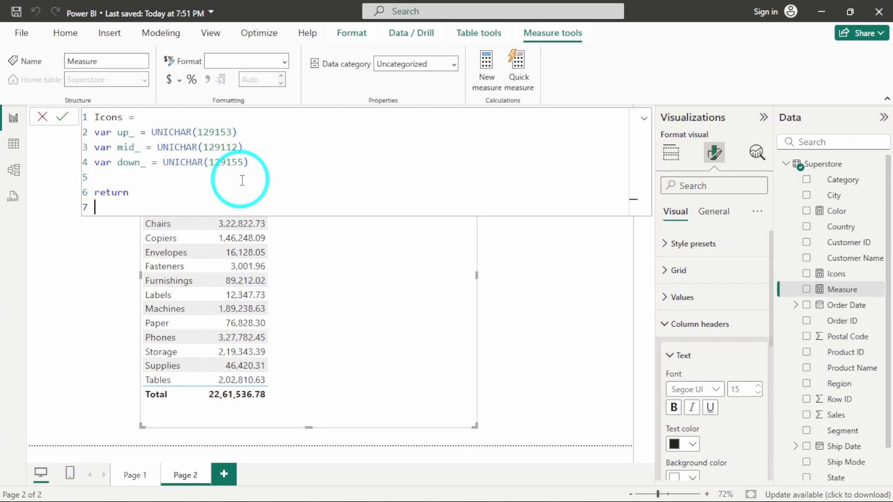
pyautogui.write('SWITC')
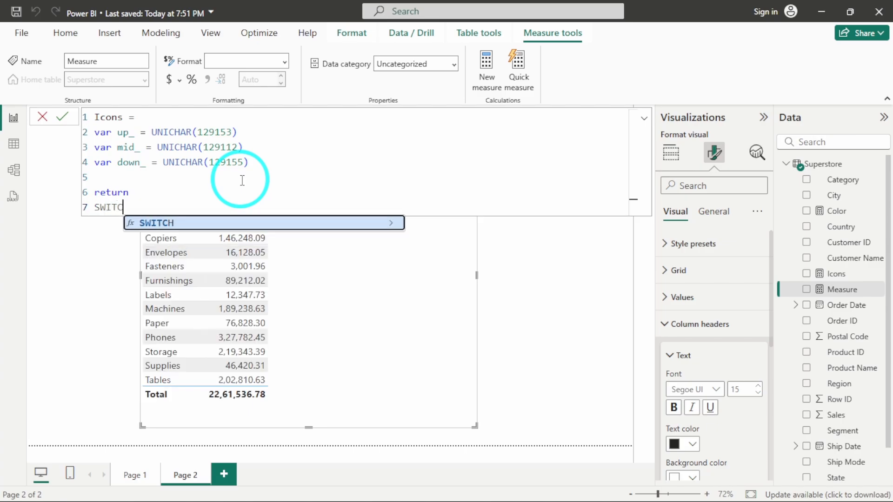
pyautogui.write('H( tru')
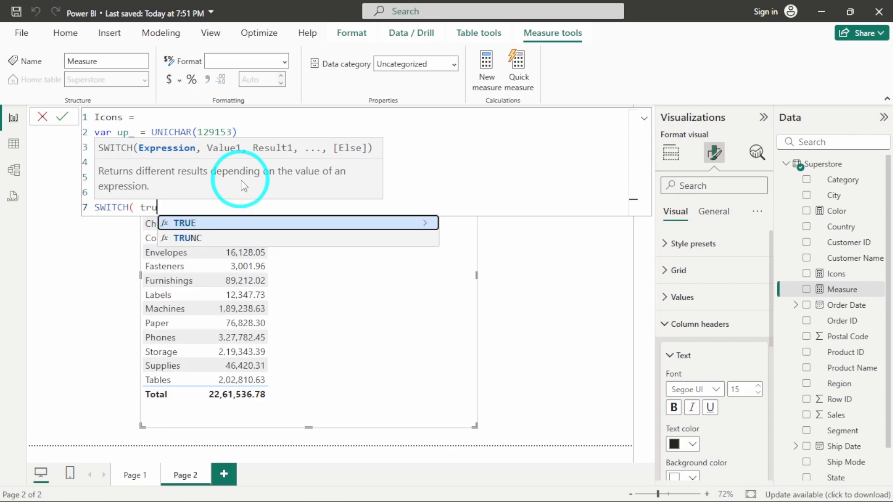
pyautogui.write('e(),')
pyautogui.press('Return')
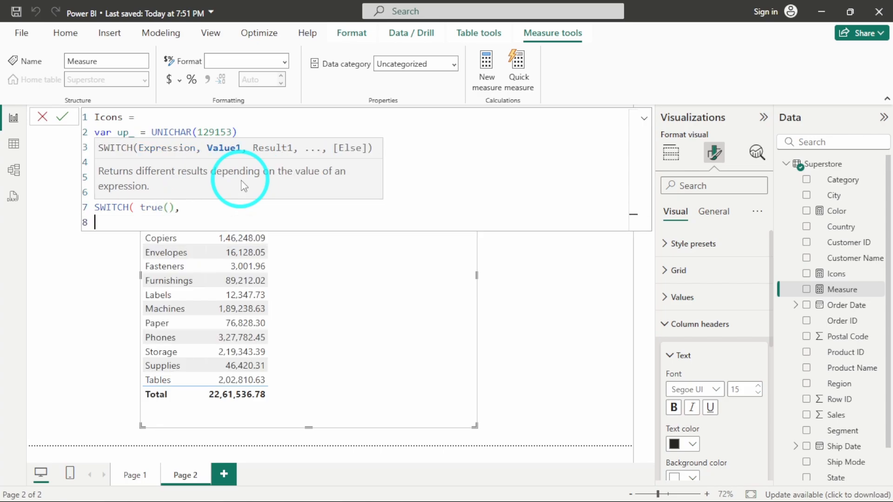
# - Add the first SWITCH condition so that [Total Sales] > 200000 returns up_
pyautogui.write('Tota')
pyautogui.press('Tab')
pyautogui.write('>')
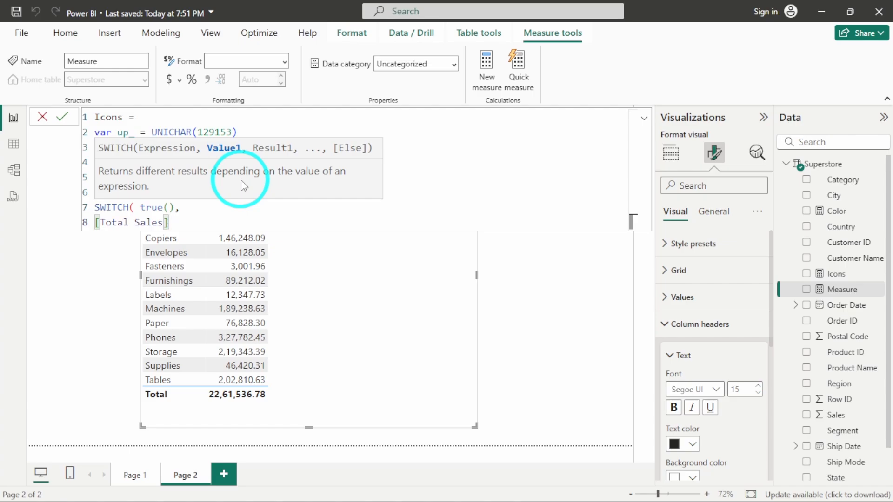
pyautogui.write(' 200000, ')
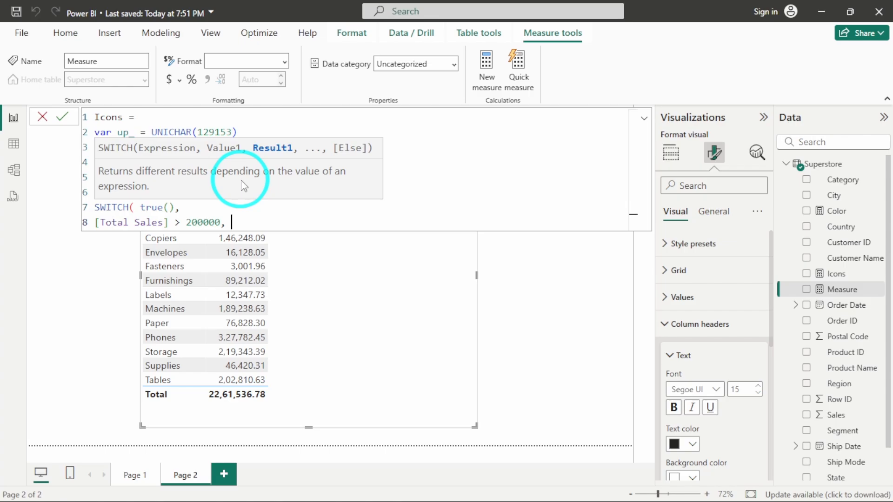
pyautogui.write('up_,')
pyautogui.press('Return')
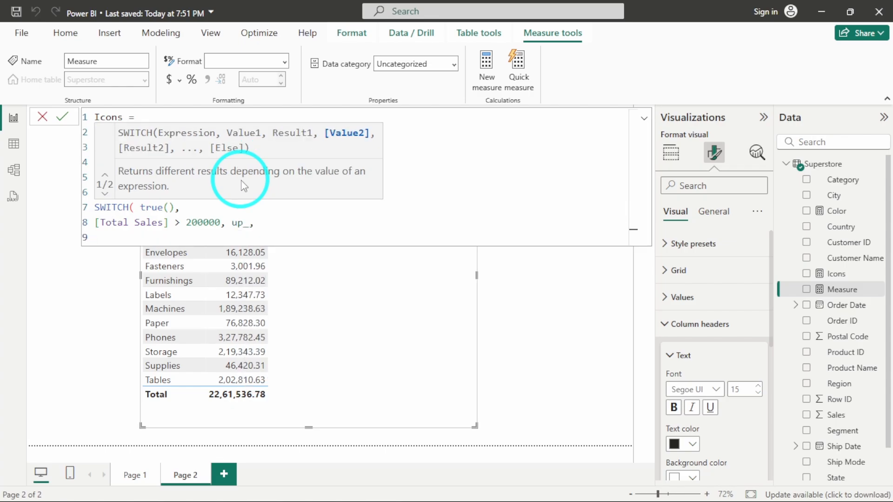
# - Add the second SWITCH condition so that [Total Sales] > 100000 && [Total Sales] < 200000 returns mid_
pyautogui.write('Total')
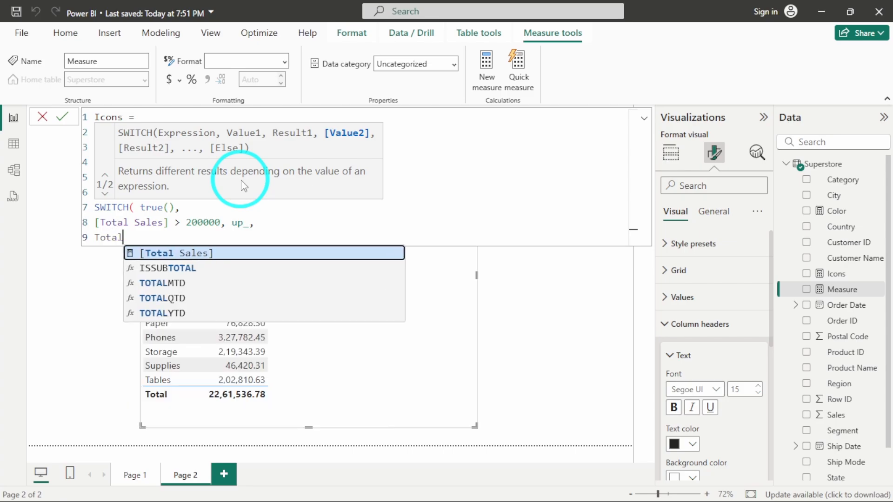
pyautogui.press('Tab')
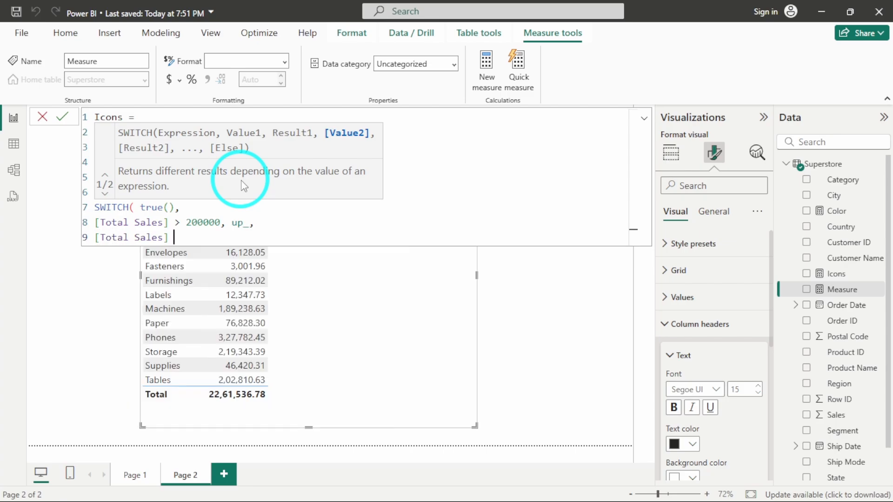
pyautogui.write('> 100000 && Total')
pyautogui.press('Tab')
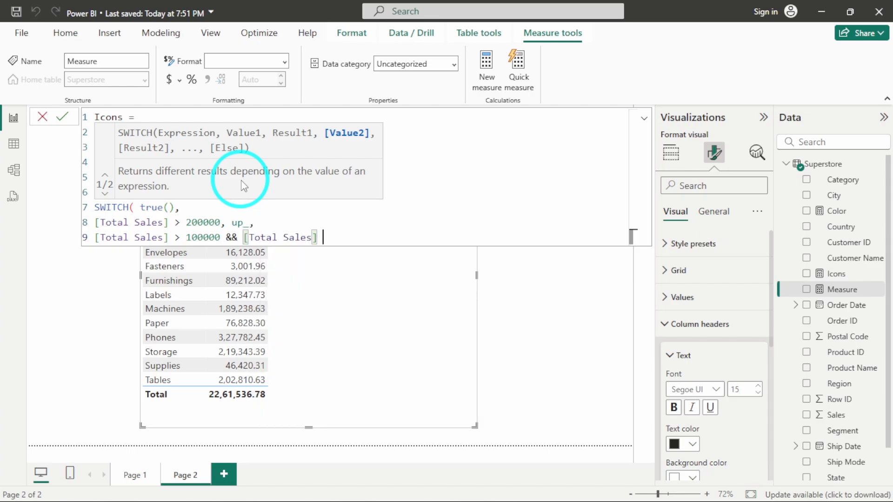
pyautogui.write('< 200000')
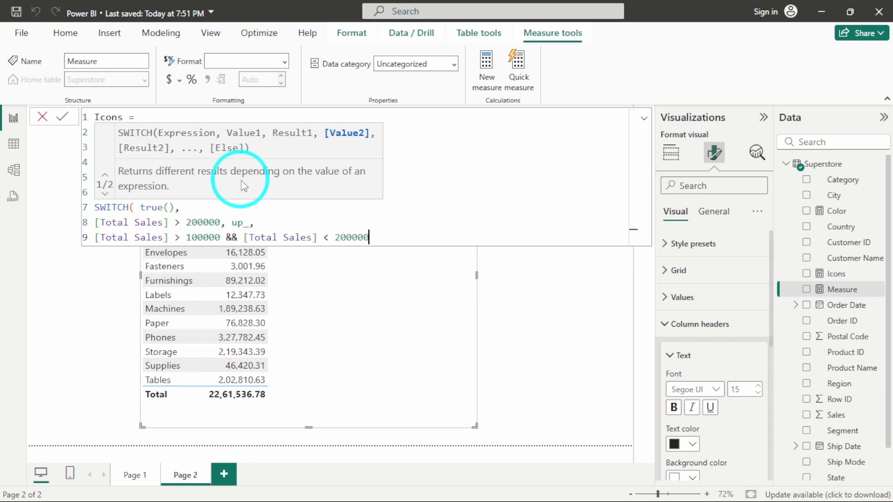
pyautogui.write(', ')
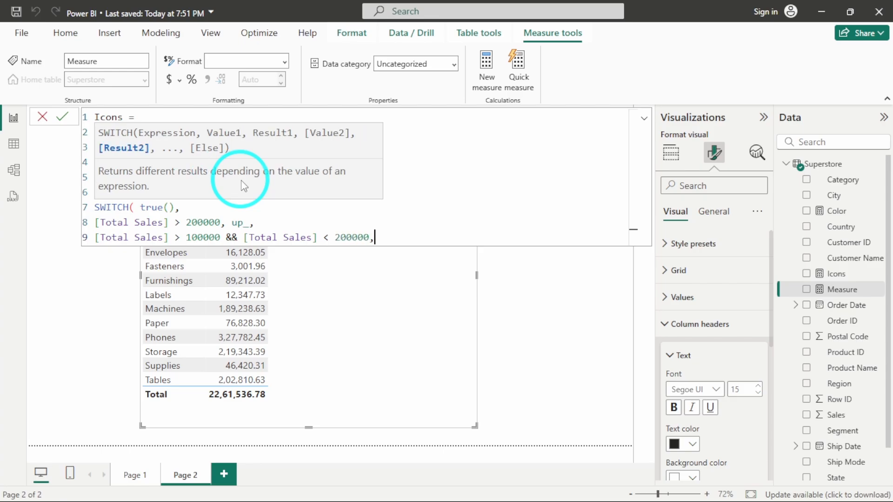
pyautogui.write('mid_')
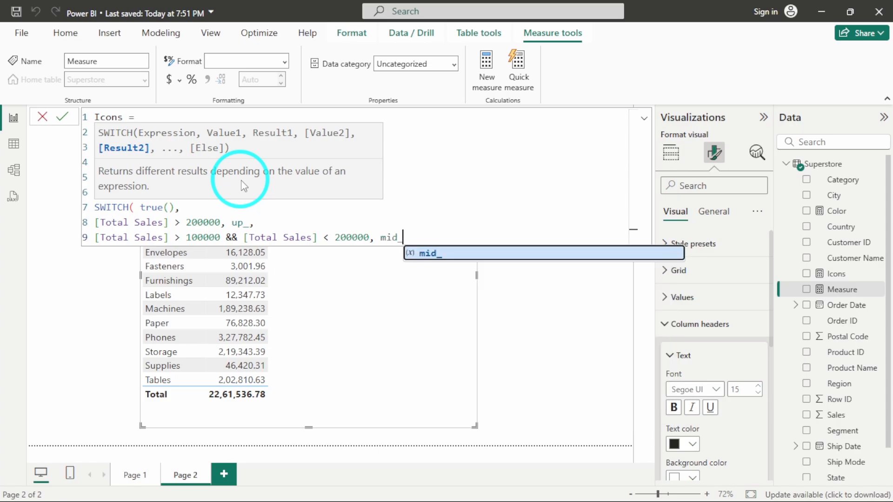
pyautogui.write(',')
pyautogui.press('Return')
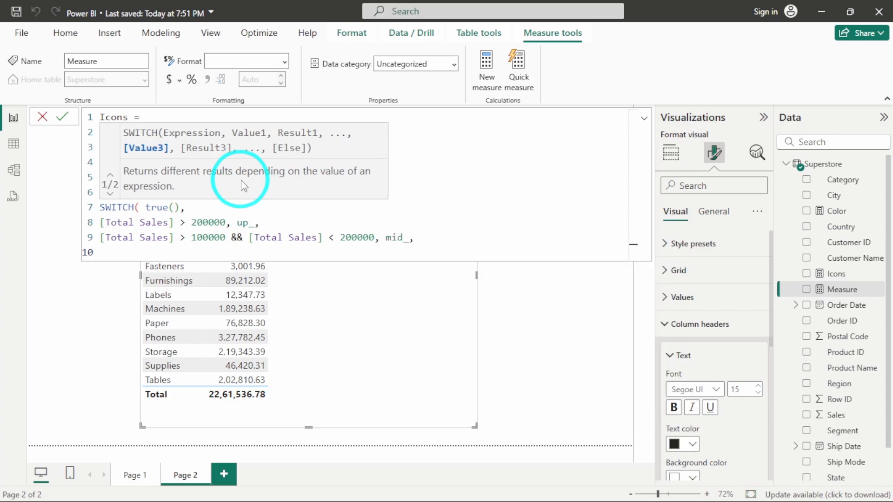
# - Finish the SWITCH with a last condition so that [Total Sales] < 100000 returns down_, close the function and submit the formula
pyautogui.write('Total')
pyautogui.press('Tab')
pyautogui.write('<')
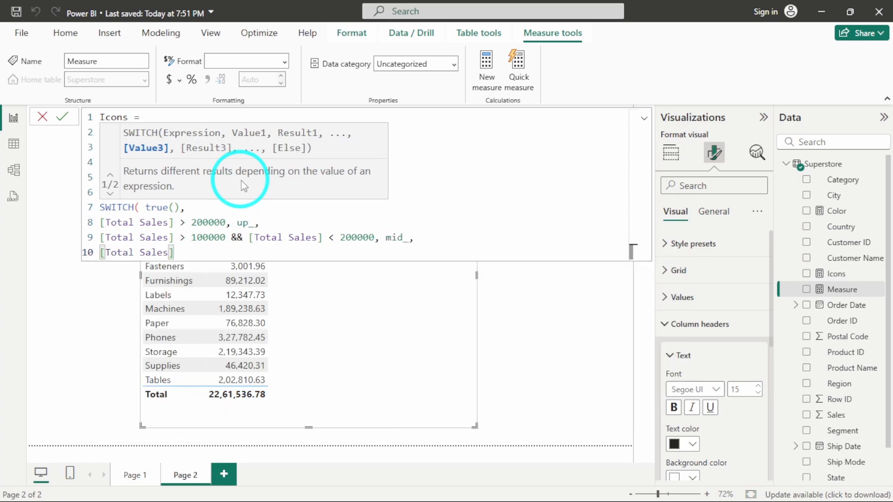
pyautogui.write(' 100000, ')
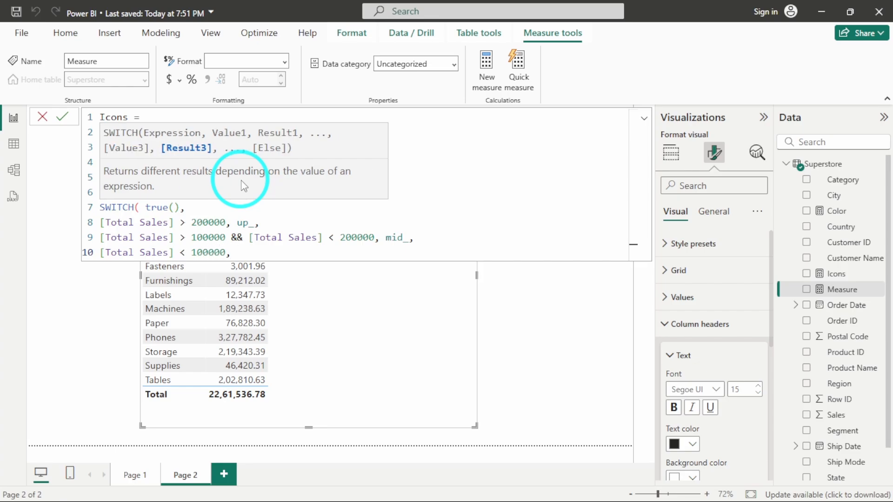
pyautogui.write('down')
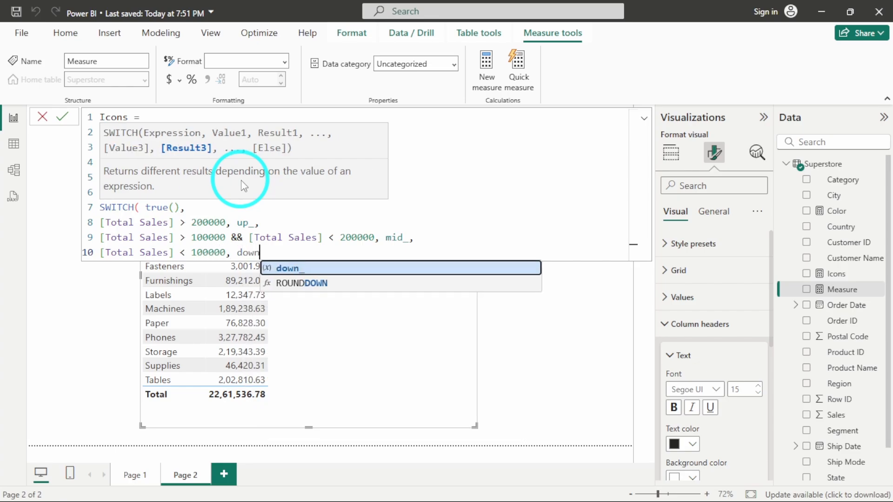
pyautogui.write('_)')
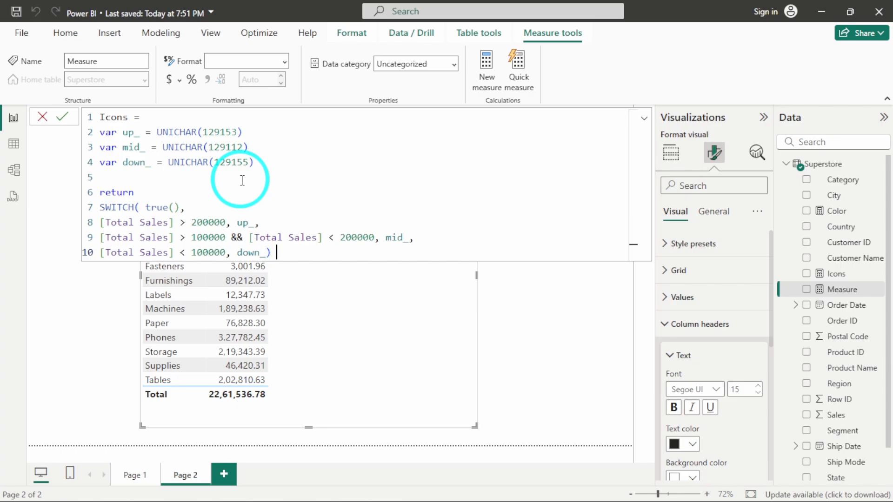
pyautogui.press('Return')
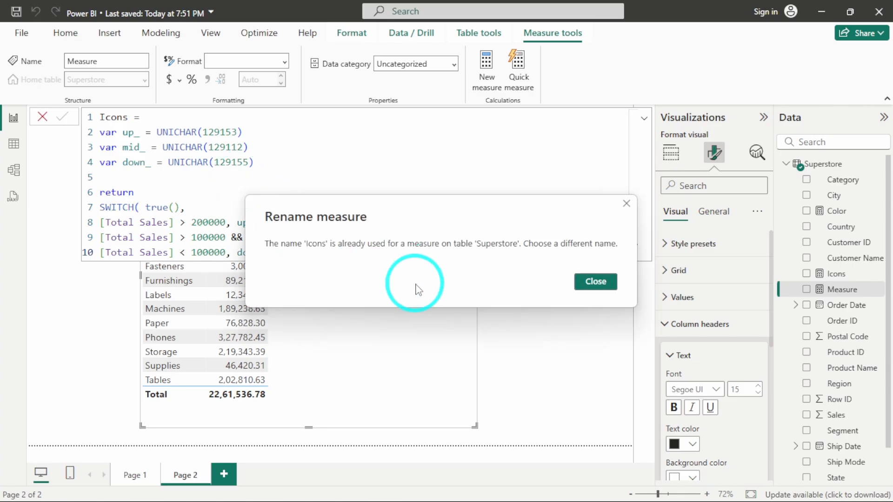
# - Rename the measure in the formula from Icons to Icon, commit it and collapse the formula editor
pyautogui.click(591, 284)
pyautogui.doubleClick(126, 118)
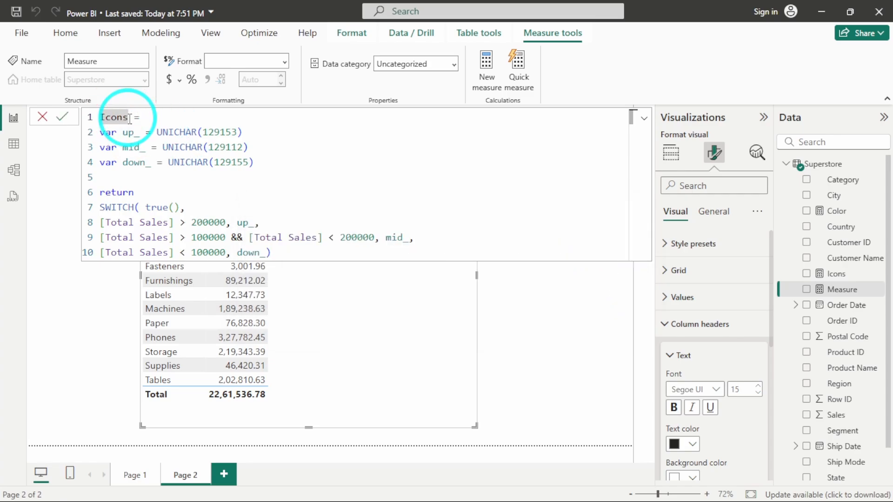
pyautogui.write('Icon')
pyautogui.press('Down')
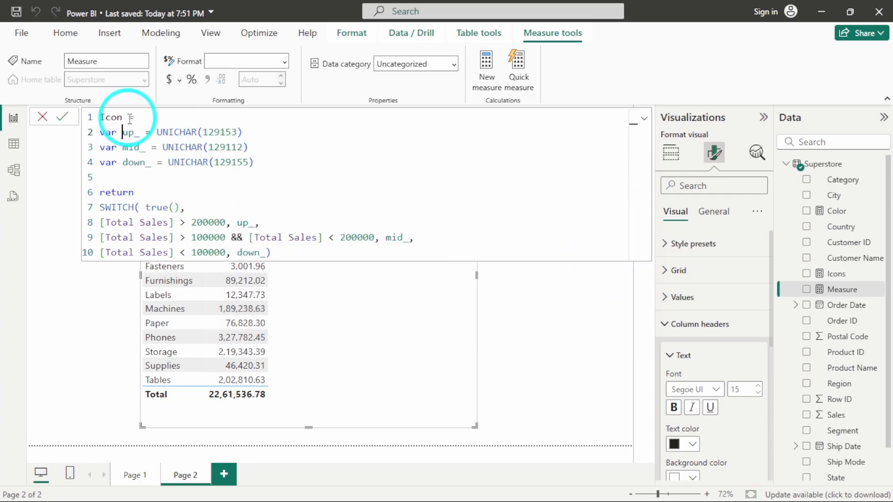
pyautogui.press('Return')
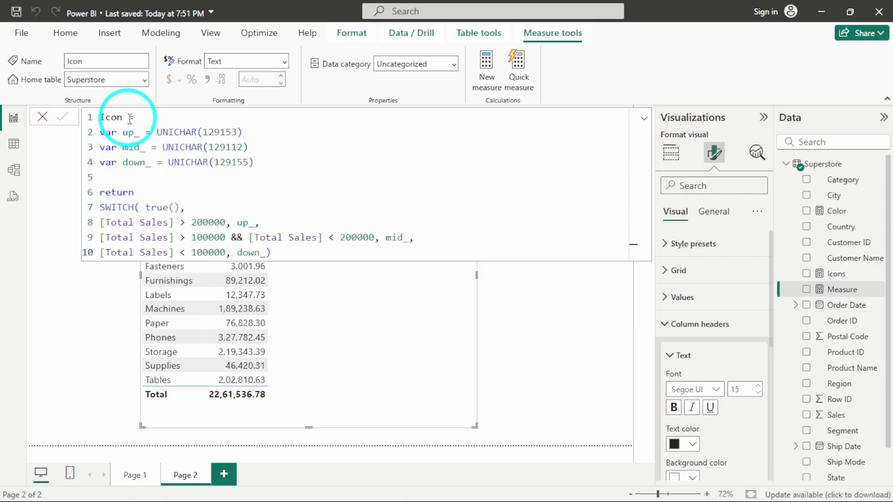
pyautogui.click(42, 118)
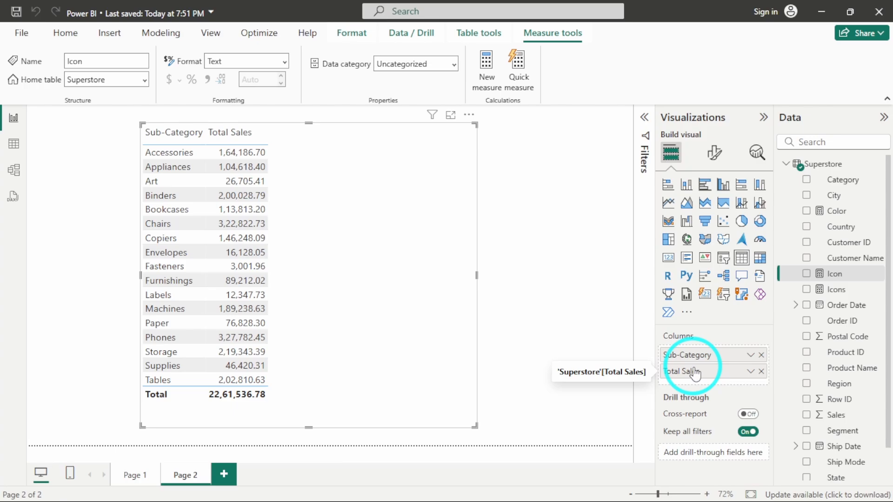
# - Add the Icon measure to the table as a third column and slightly widen the Total Sales column
pyautogui.moveTo(835, 274); pyautogui.dragTo(701, 376)
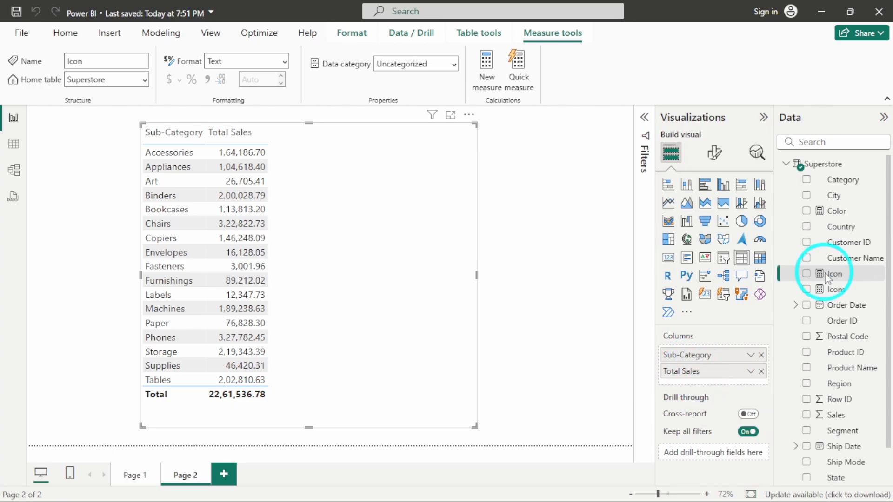
pyautogui.moveTo(826, 278); pyautogui.dragTo(502, 303)
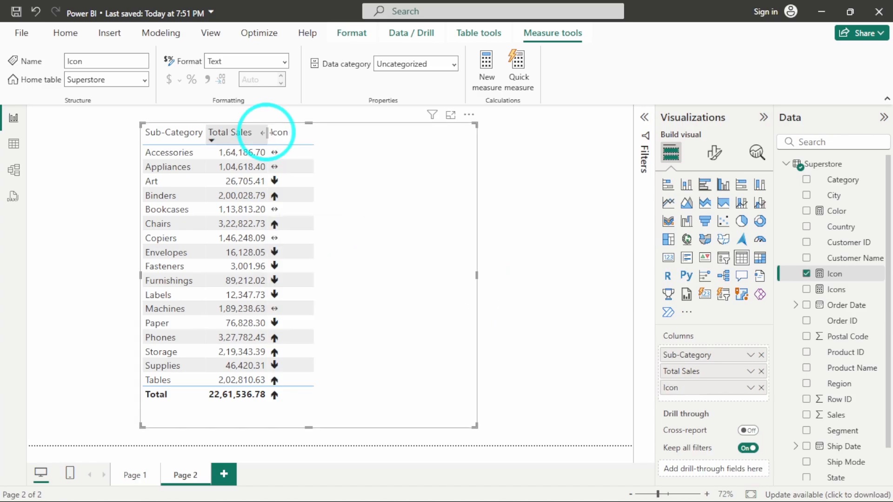
pyautogui.moveTo(267, 132); pyautogui.dragTo(277, 134)
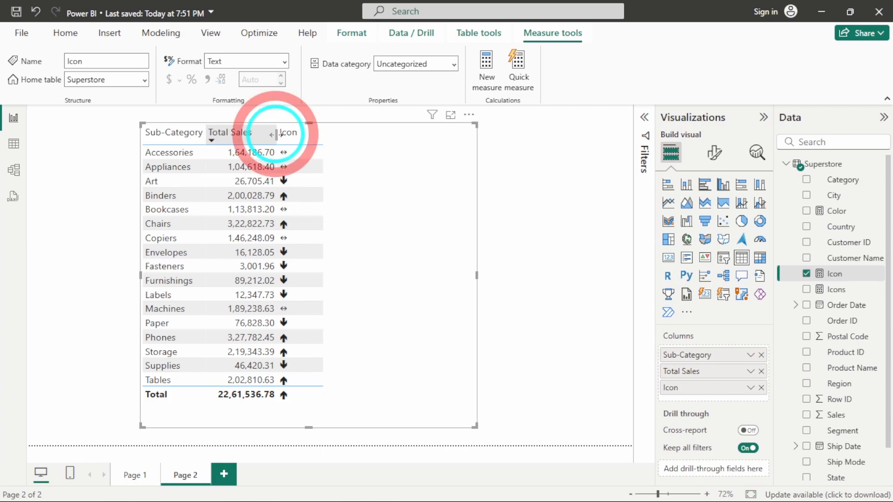
# - Format the Icon column specifically so that its values are centre-aligned
pyautogui.click(714, 152)
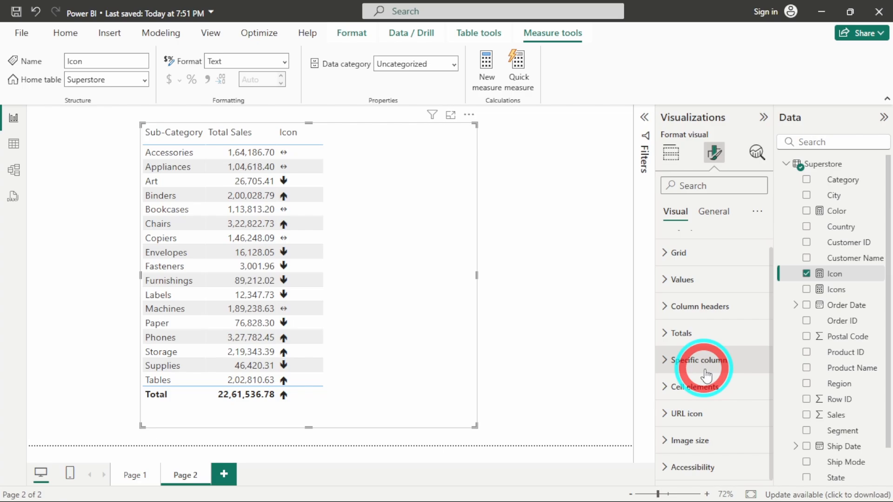
pyautogui.click(698, 359)
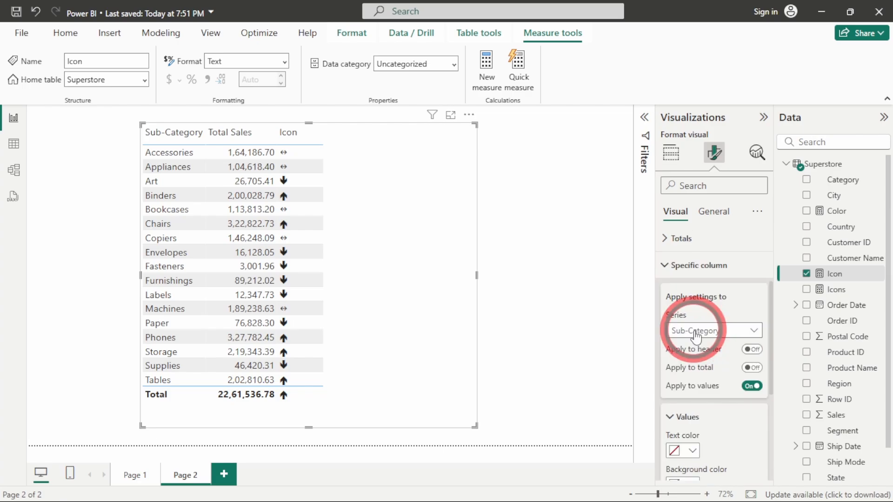
pyautogui.click(694, 331)
pyautogui.click(694, 374)
pyautogui.scroll(-2, 697, 379)
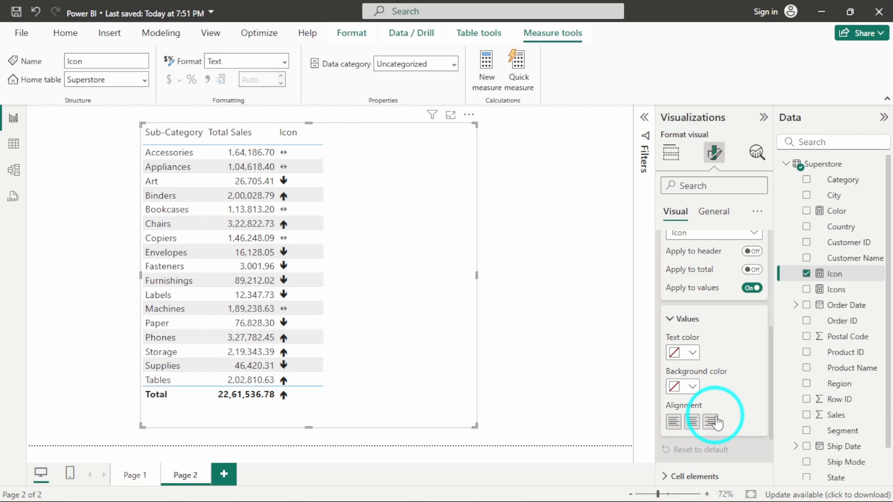
pyautogui.click(716, 421)
pyautogui.click(344, 164)
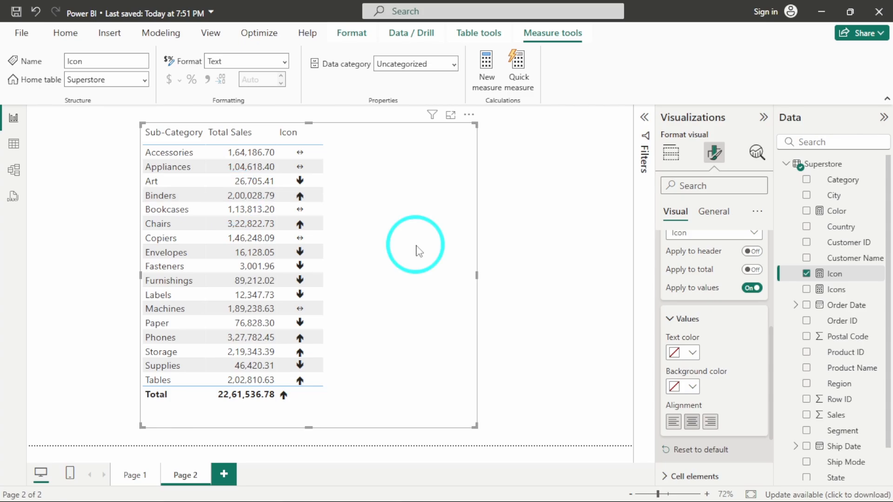
# - Move the table to the page's left edge and add a card visual showing Total Sales in the free space
pyautogui.moveTo(476, 274); pyautogui.dragTo(364, 275)
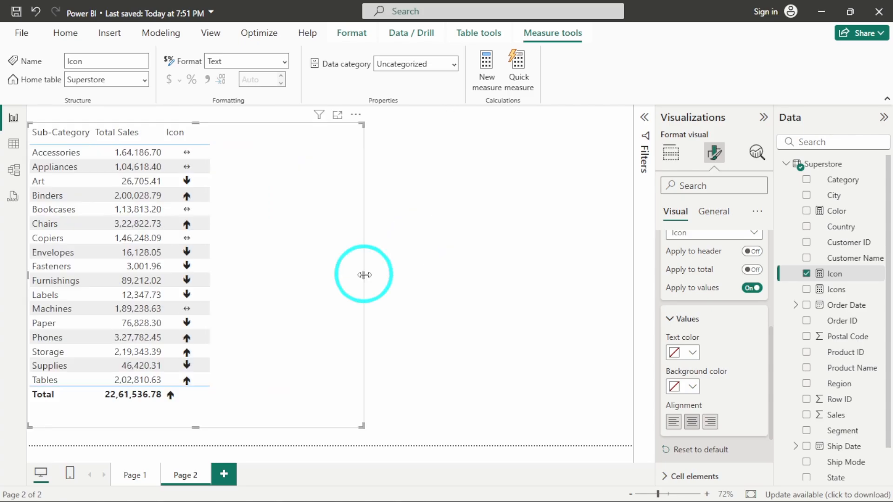
pyautogui.click(666, 157)
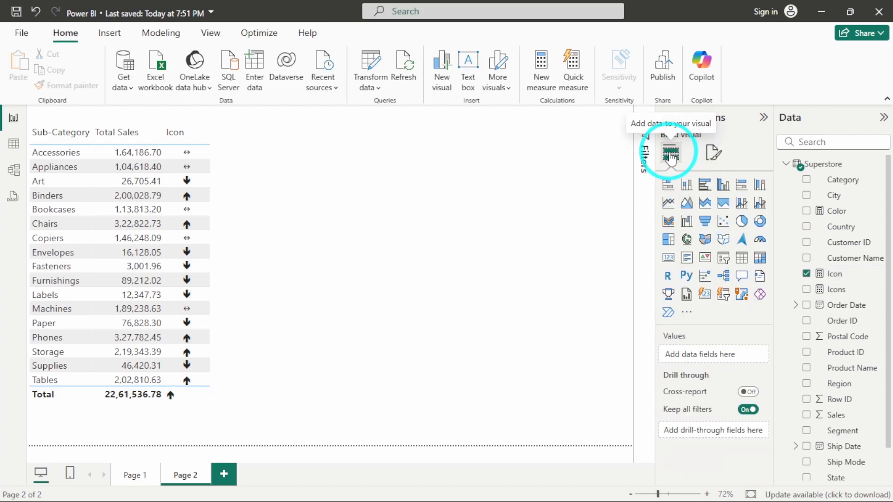
pyautogui.click(670, 156)
pyautogui.scroll(-1, 841, 393)
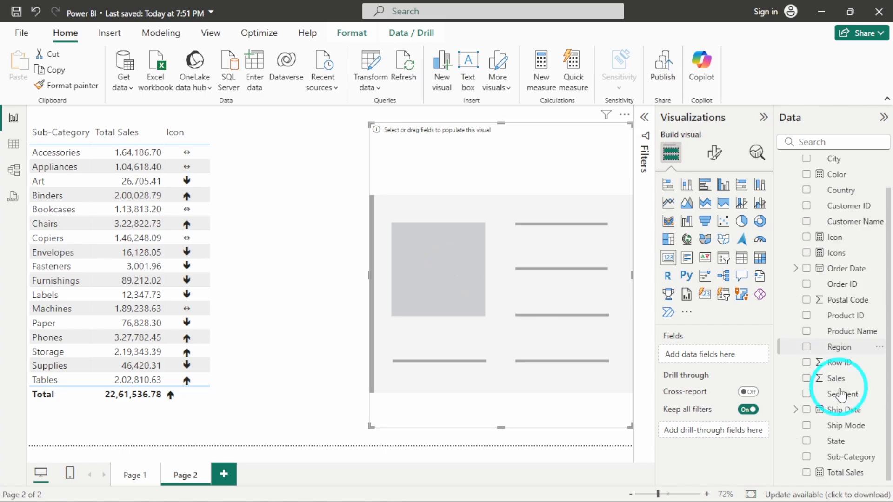
pyautogui.click(807, 472)
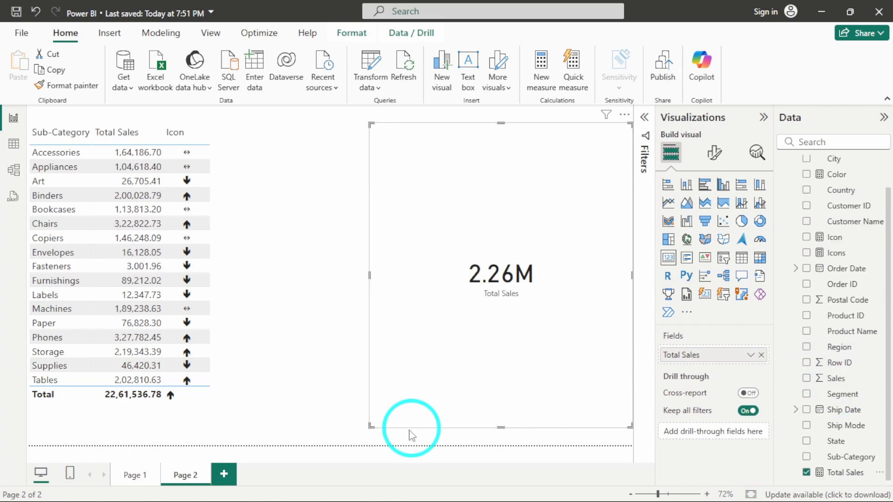
# - Shrink the Total Sales card to a low strip near the page's upper edge and narrow the table's frame closer to its columns
pyautogui.moveTo(370, 426); pyautogui.dragTo(353, 193)
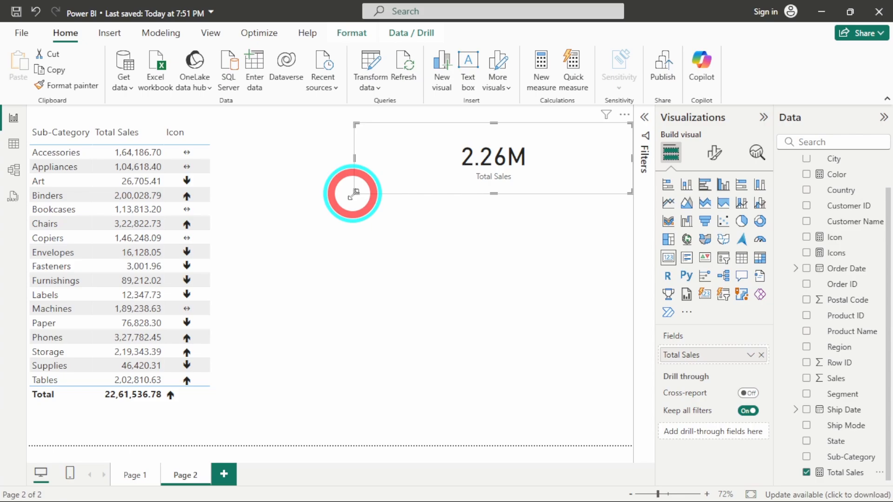
pyautogui.moveTo(512, 162); pyautogui.dragTo(454, 167)
pyautogui.click(345, 289)
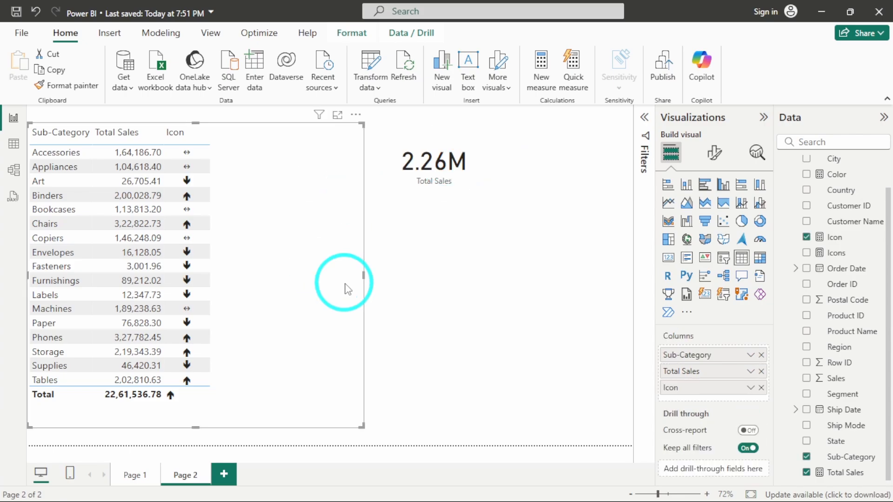
pyautogui.moveTo(363, 275); pyautogui.dragTo(260, 269)
pyautogui.click(488, 285)
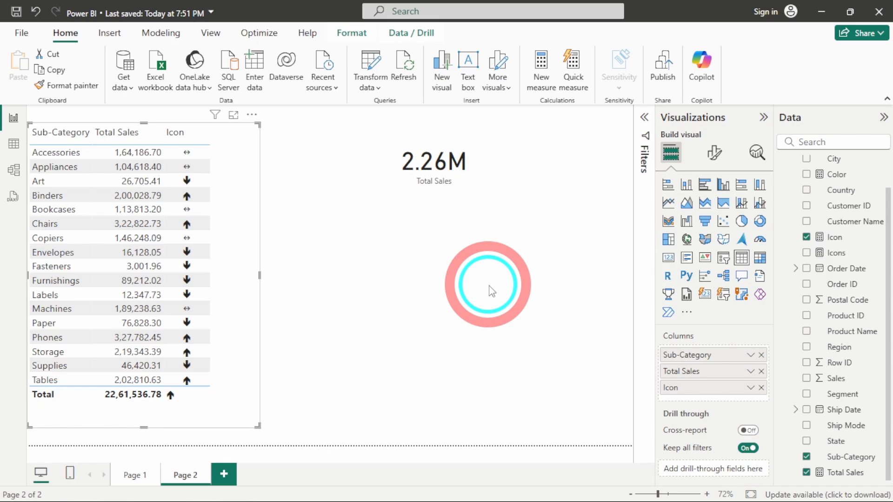
# - Set the display units of the Total Sales card's callout value to None
pyautogui.click(480, 179)
pyautogui.click(706, 251)
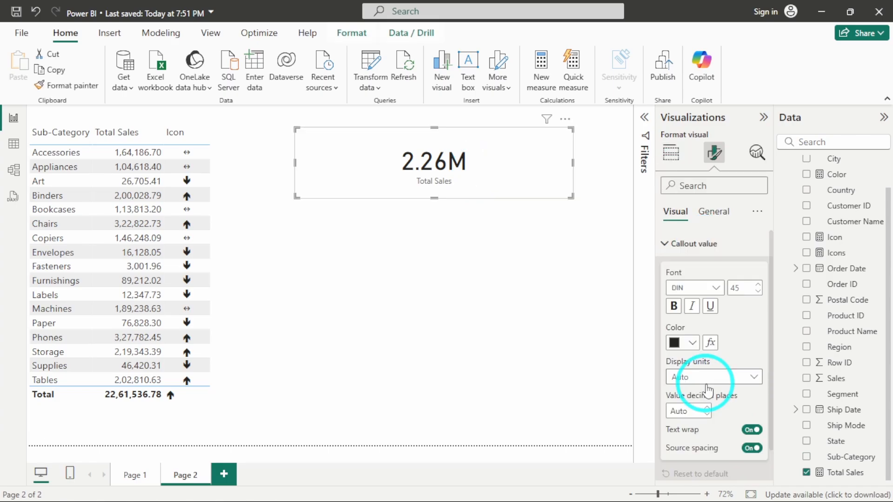
pyautogui.scroll(-1, 700, 348)
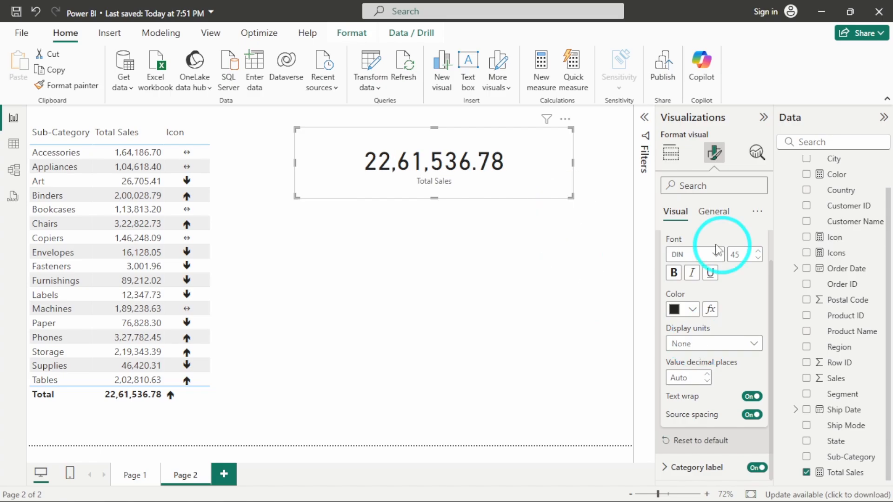
pyautogui.press('Escape')
# - Add a second card visual with the Icon measure and shrink it to a small box beside the Total Sales value
pyautogui.click(670, 258)
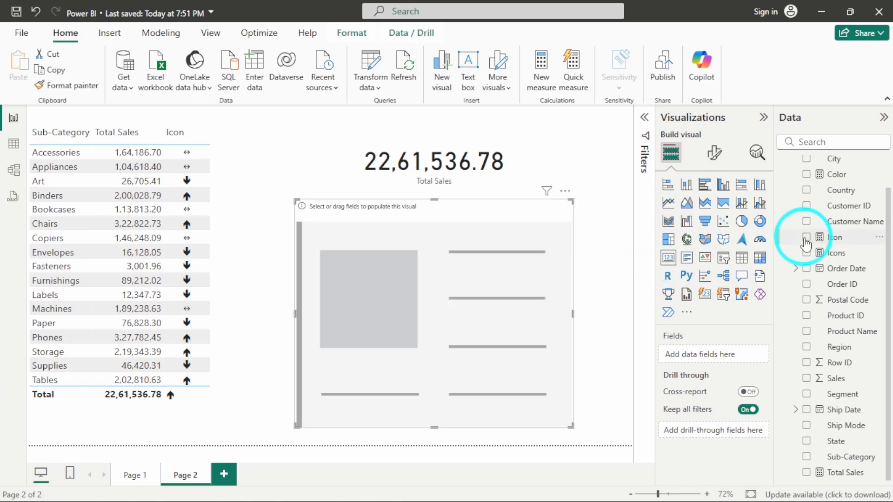
pyautogui.click(806, 238)
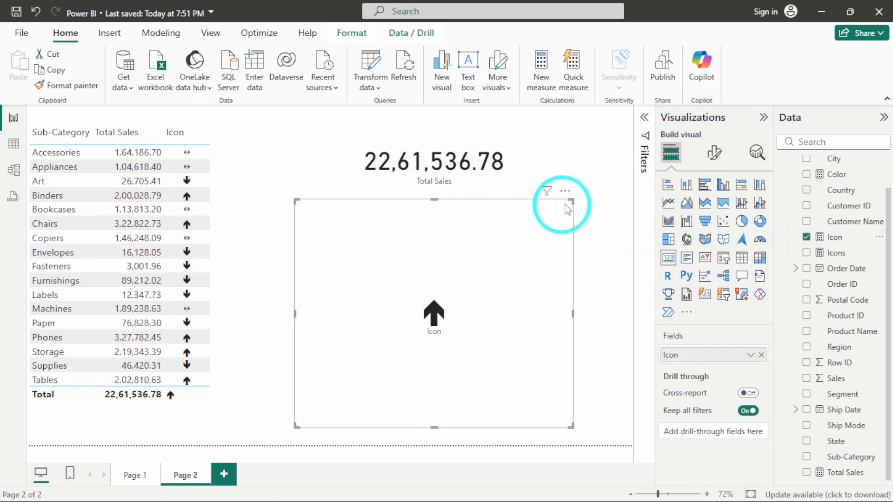
pyautogui.moveTo(567, 209); pyautogui.dragTo(562, 151)
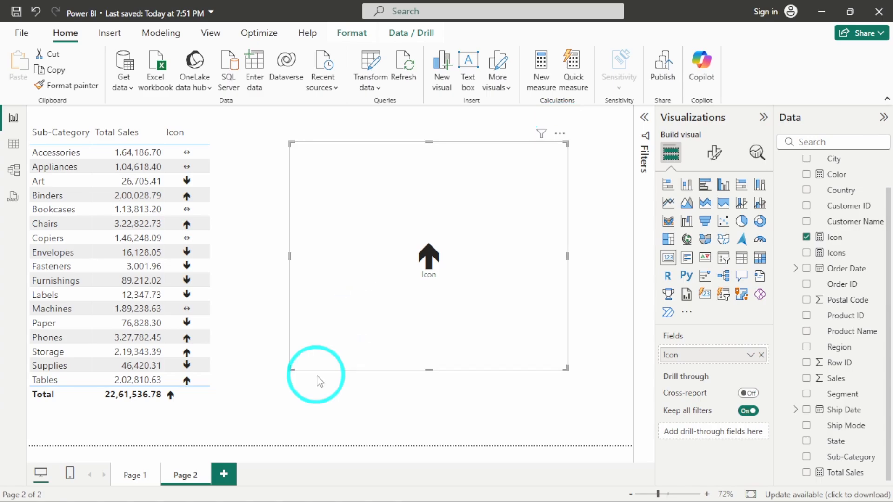
pyautogui.moveTo(317, 378); pyautogui.dragTo(520, 188)
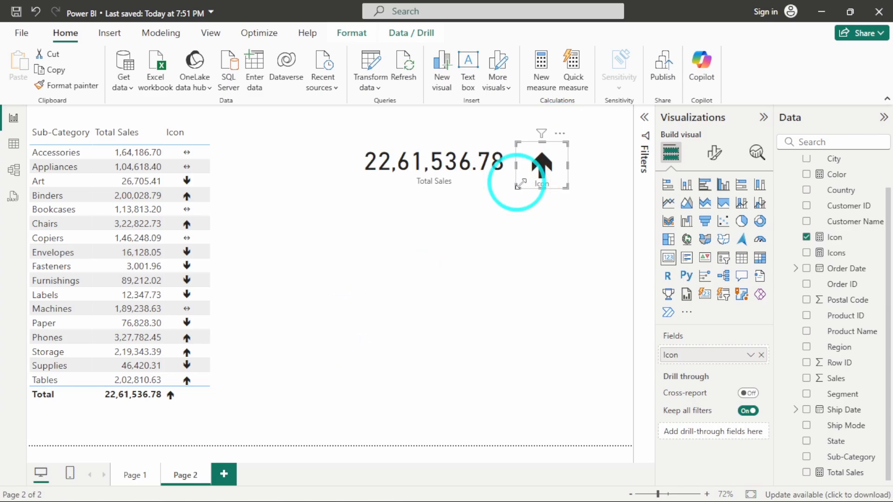
# - Turn off the Icon card's category label and nudge the card into line with the Total Sales value
pyautogui.click(720, 155)
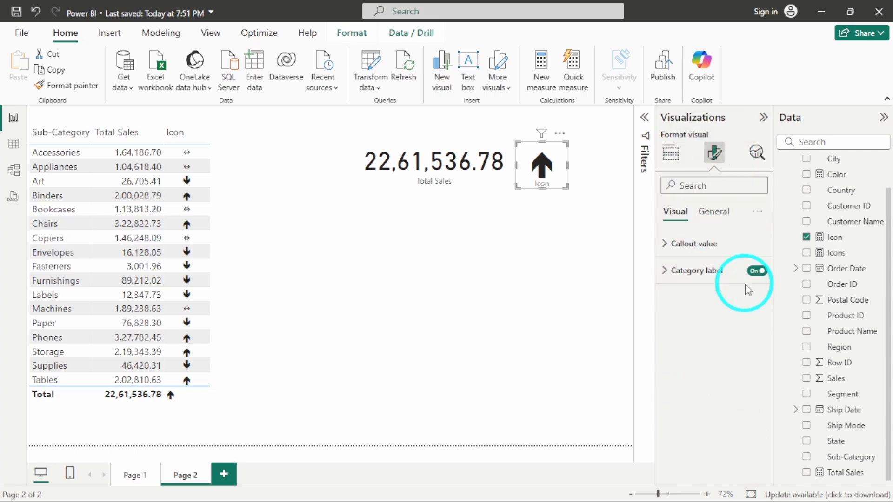
pyautogui.click(755, 271)
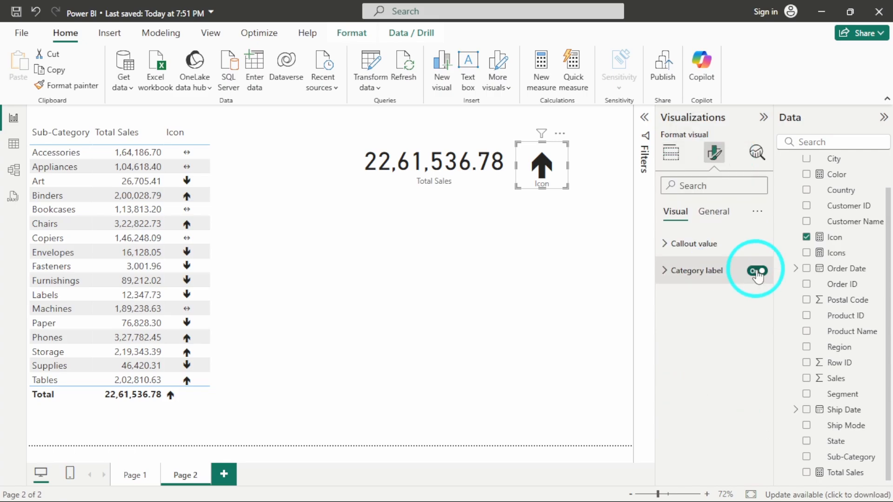
pyautogui.click(557, 268)
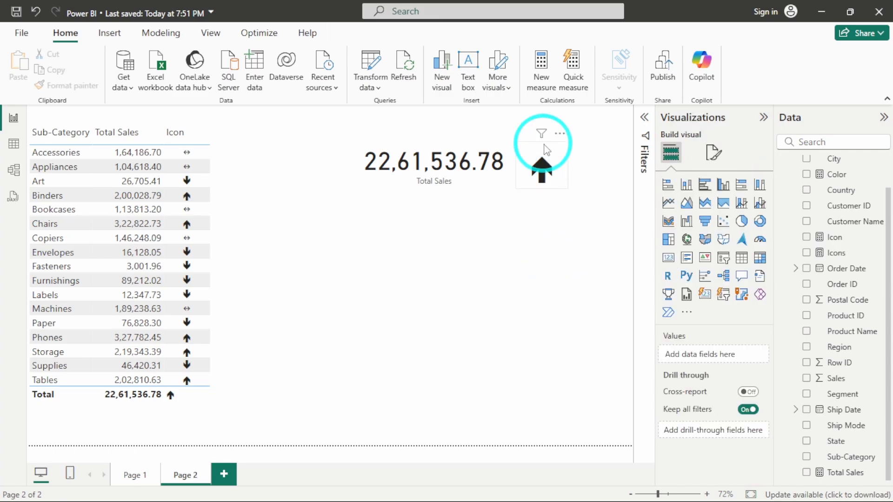
pyautogui.moveTo(543, 161)
pyautogui.mouseDown()
pyautogui.moveTo(540, 148)
pyautogui.moveTo(542, 160)
pyautogui.mouseUp()
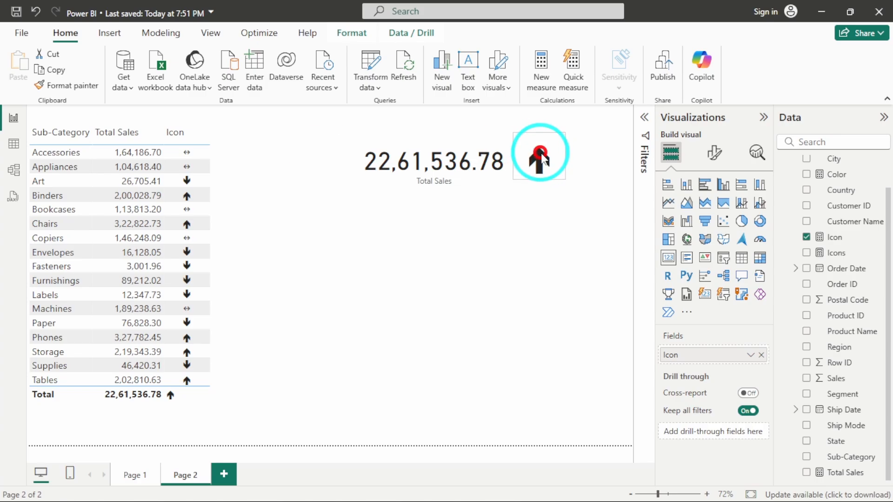
# - Add a slicer below the cards with Sub-Category as its field
pyautogui.click(452, 334)
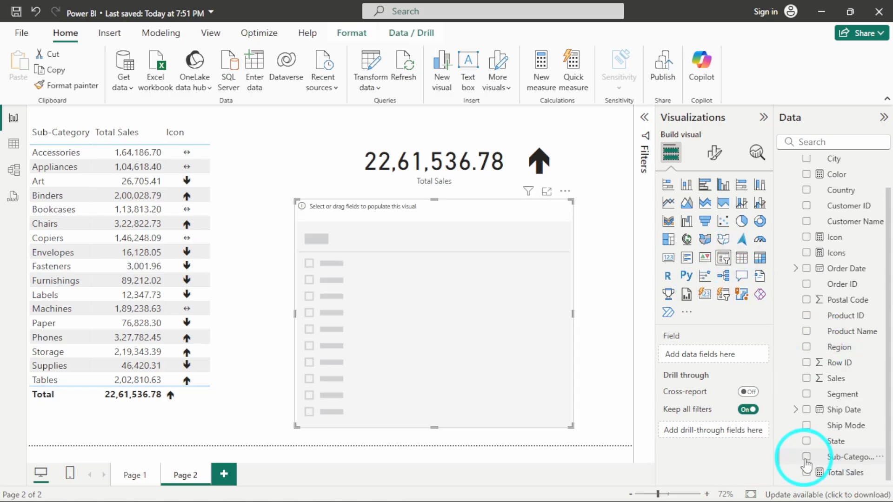
pyautogui.moveTo(813, 462); pyautogui.dragTo(549, 355)
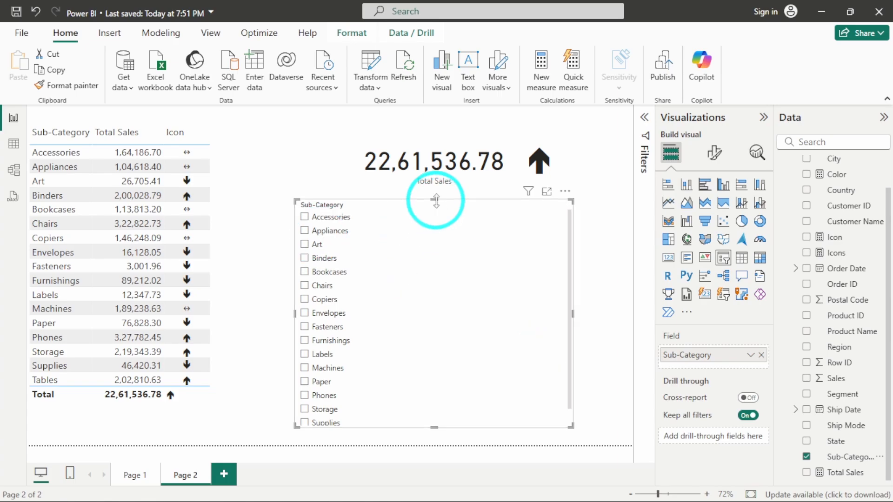
# - Shorten the Sub-Category slicer from its upper edge to leave a gap below the Total Sales card
pyautogui.moveTo(440, 204); pyautogui.dragTo(418, 237)
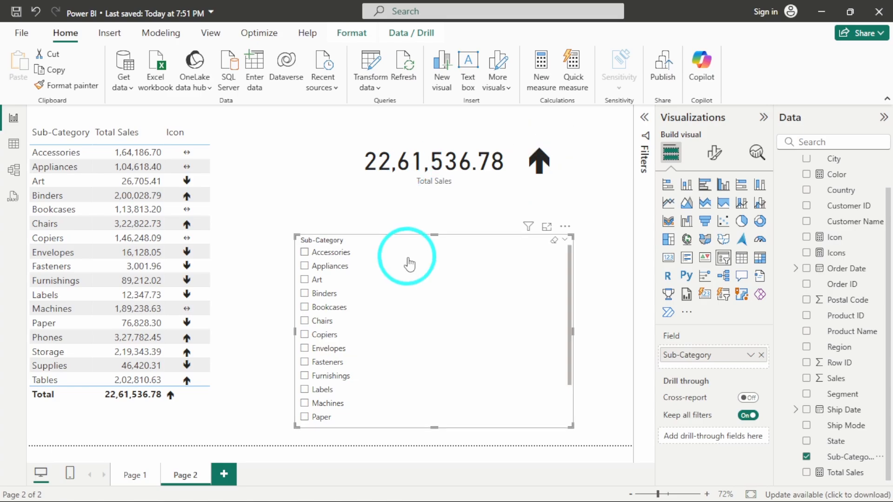
# - Test the table and cards by selecting each sub-category from Appliances to Fasteners one at a time in the slicer, and clear the selection
pyautogui.click(327, 269)
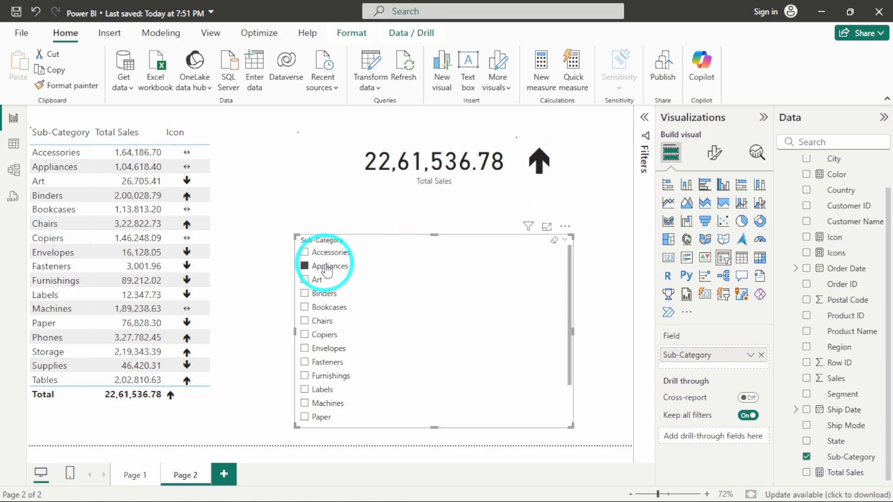
pyautogui.click(318, 280)
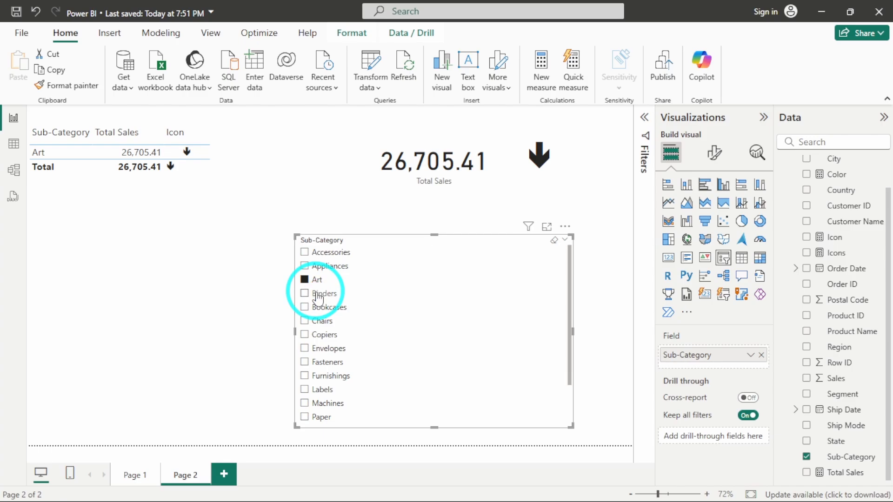
pyautogui.click(319, 293)
pyautogui.click(329, 307)
pyautogui.click(331, 320)
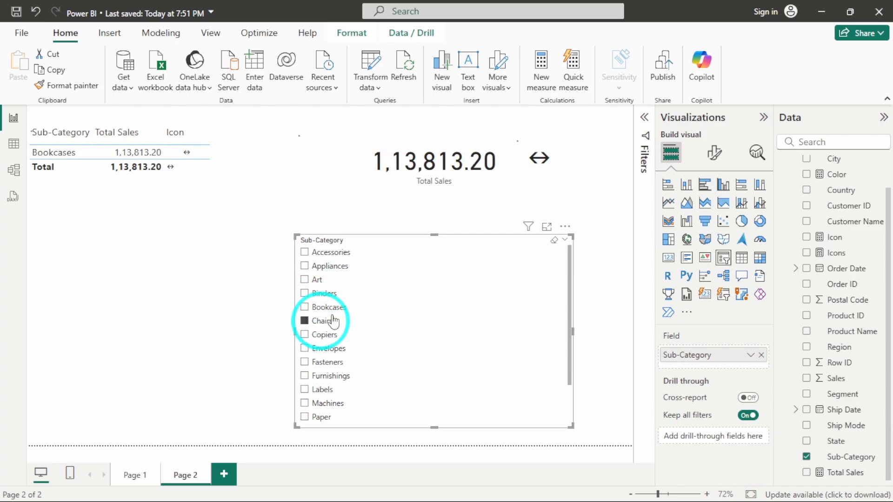
pyautogui.click(380, 165)
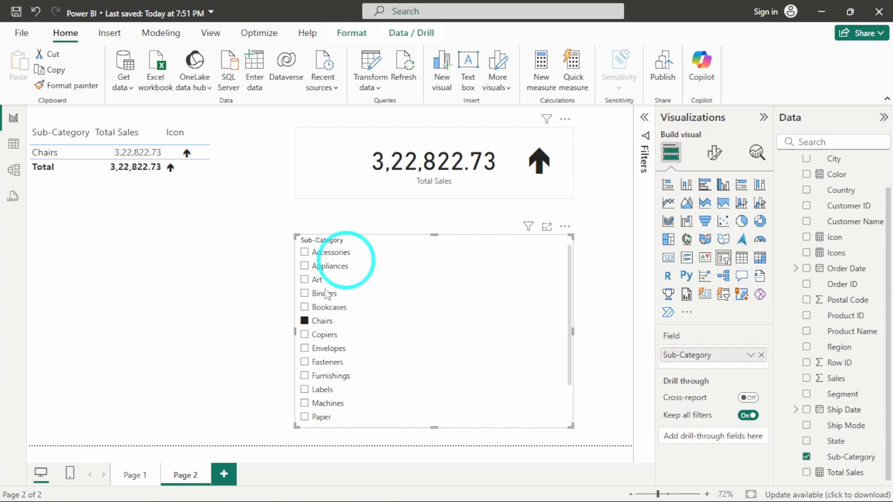
pyautogui.click(326, 337)
pyautogui.click(327, 349)
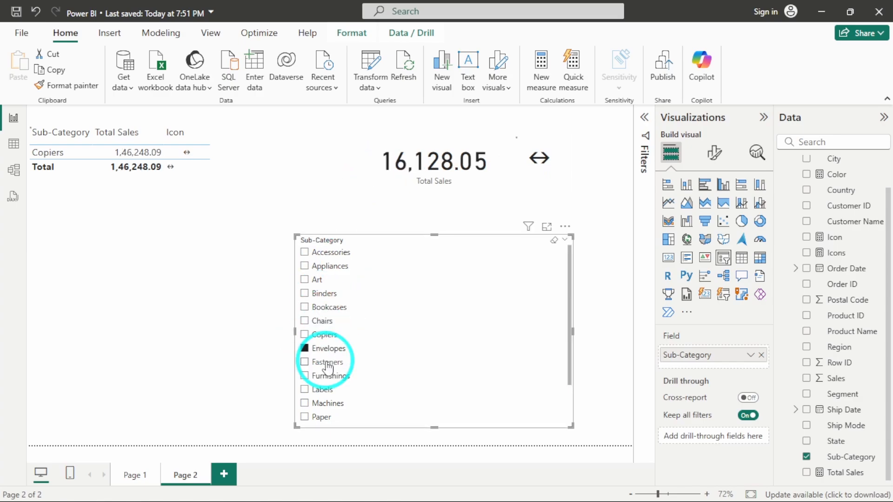
pyautogui.click(328, 363)
pyautogui.click(327, 365)
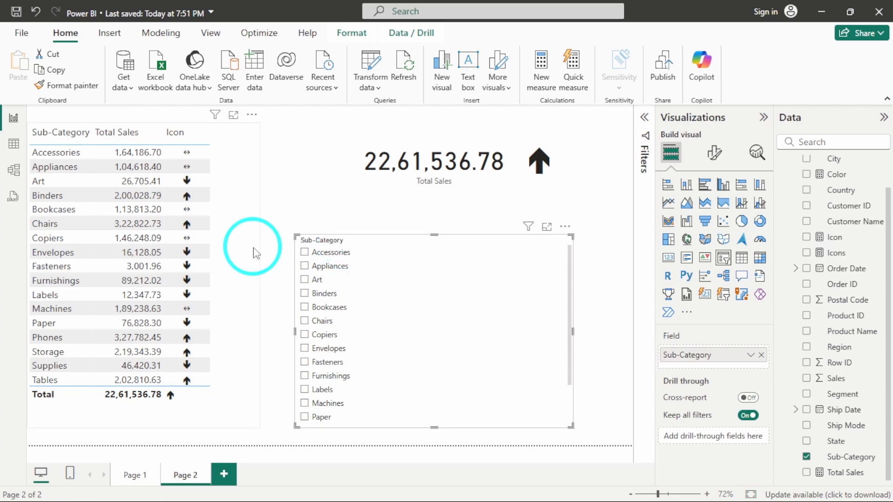